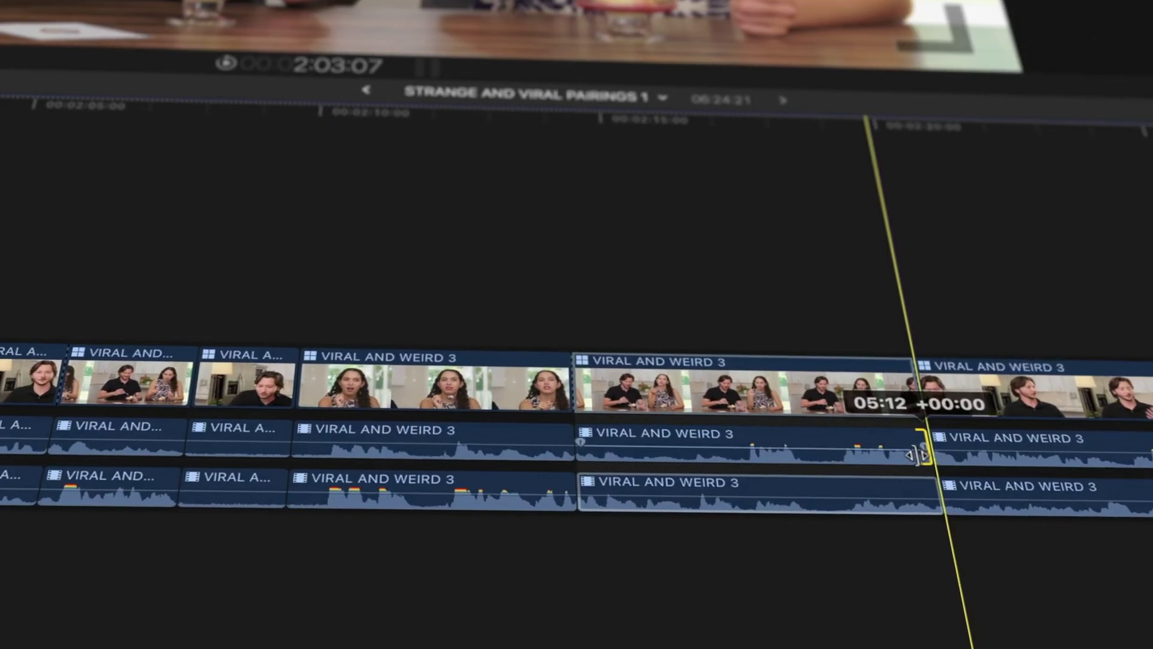
- Trim the end of the VIRAL AND WEIRD 3 clip in the timeline
drag(927, 438, 806, 452)
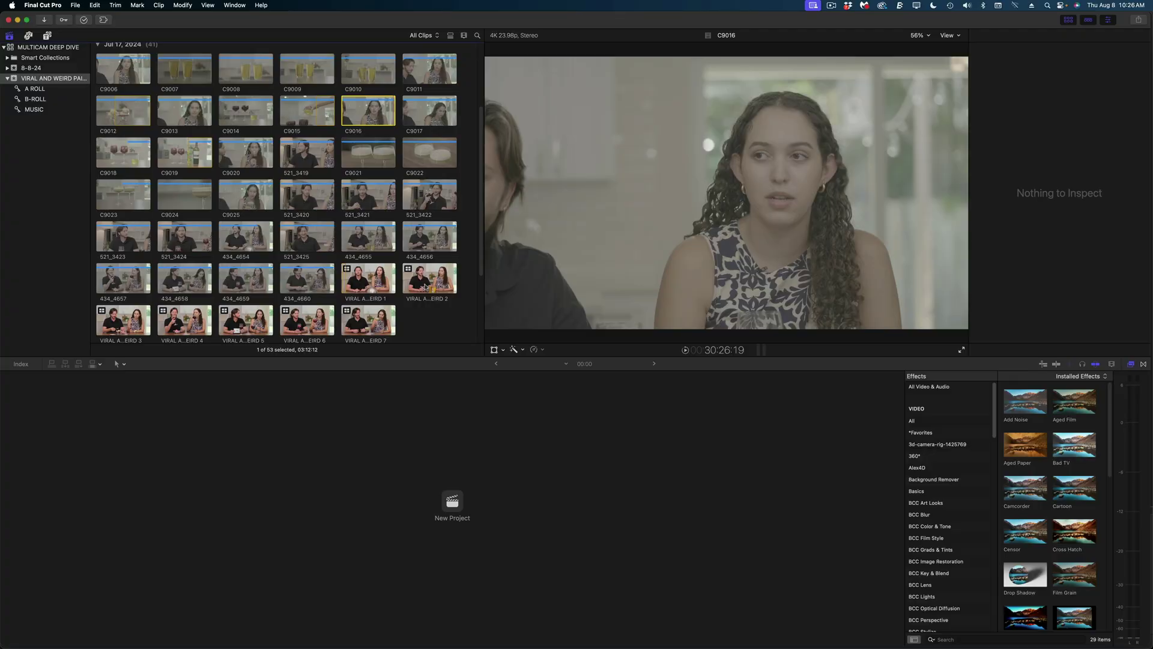
- Open the VIRAL AND WEIRD 2 multicam clip to reveal its A, B and C angles
double_click(425, 287)
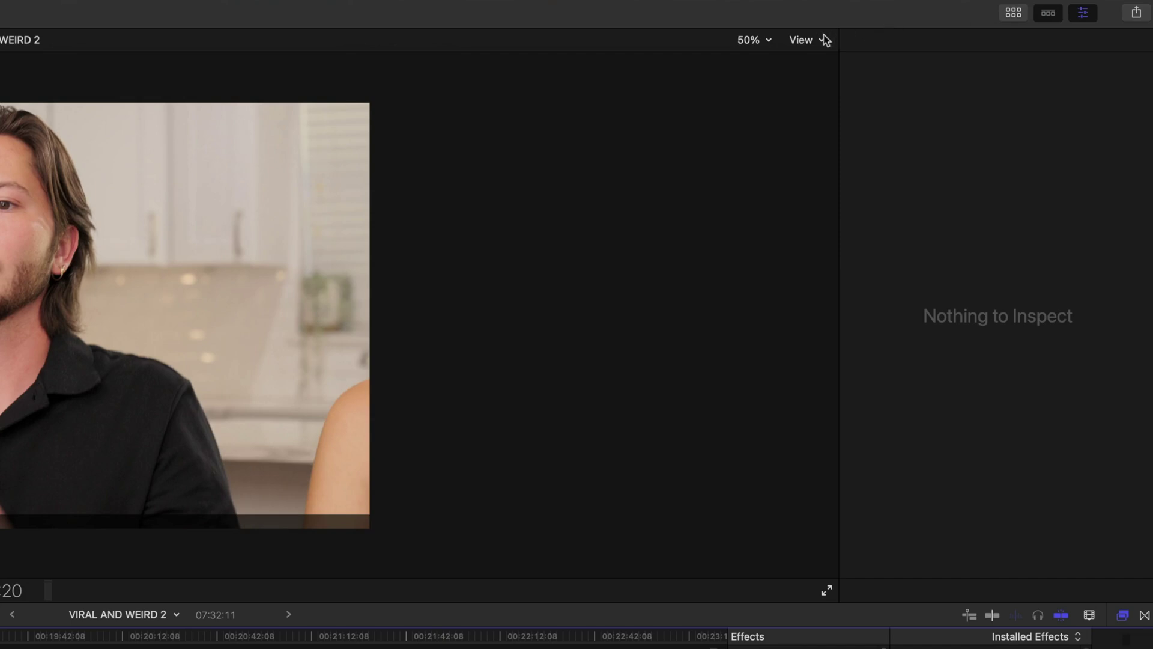
- Turn on the Angle Viewer from the viewer's View options to show all camera angles
click(805, 40)
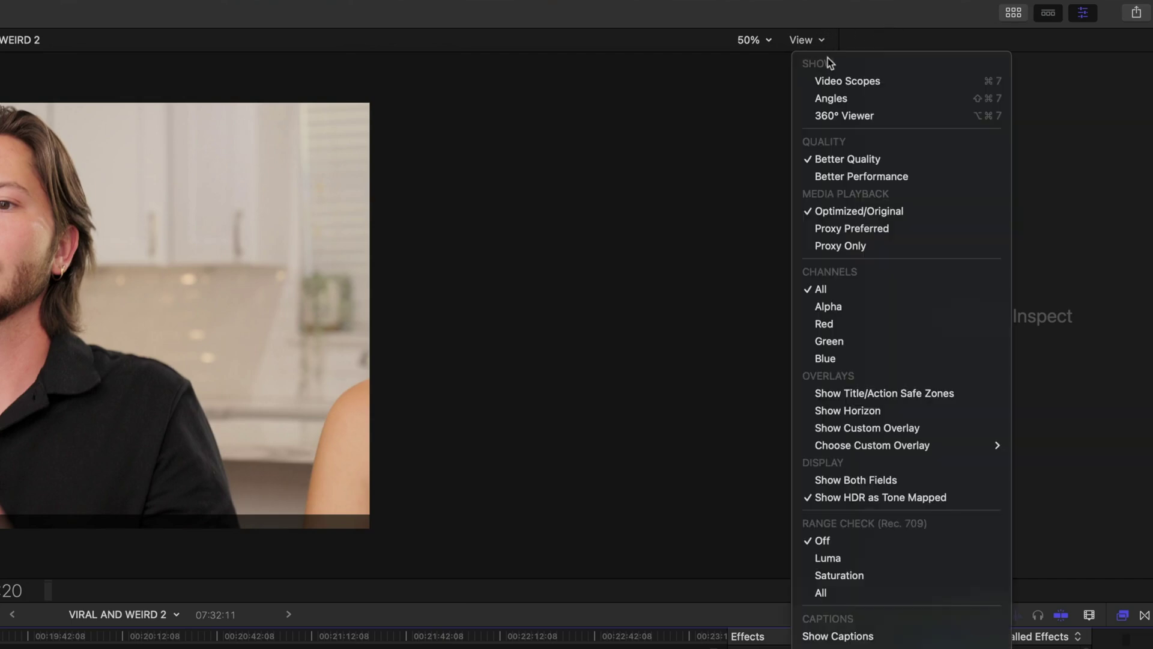
click(833, 98)
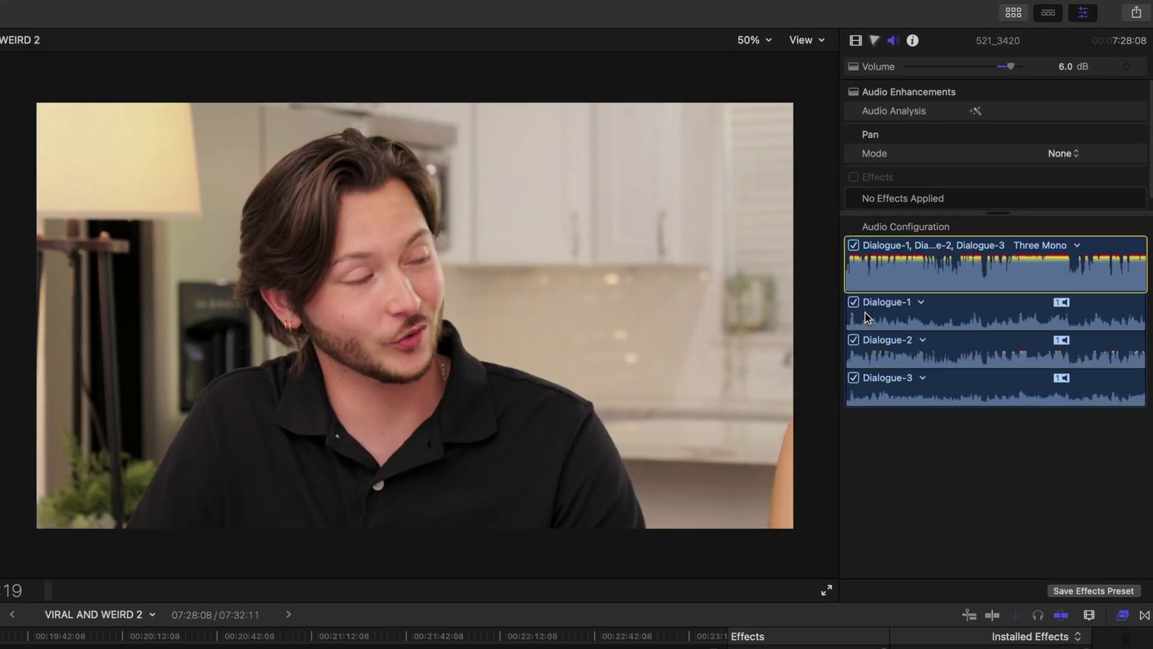
- Review Dialogue-1 and Dialogue-2 of clip 521_3420 during playback, then disable Dialogue-3
click(865, 313)
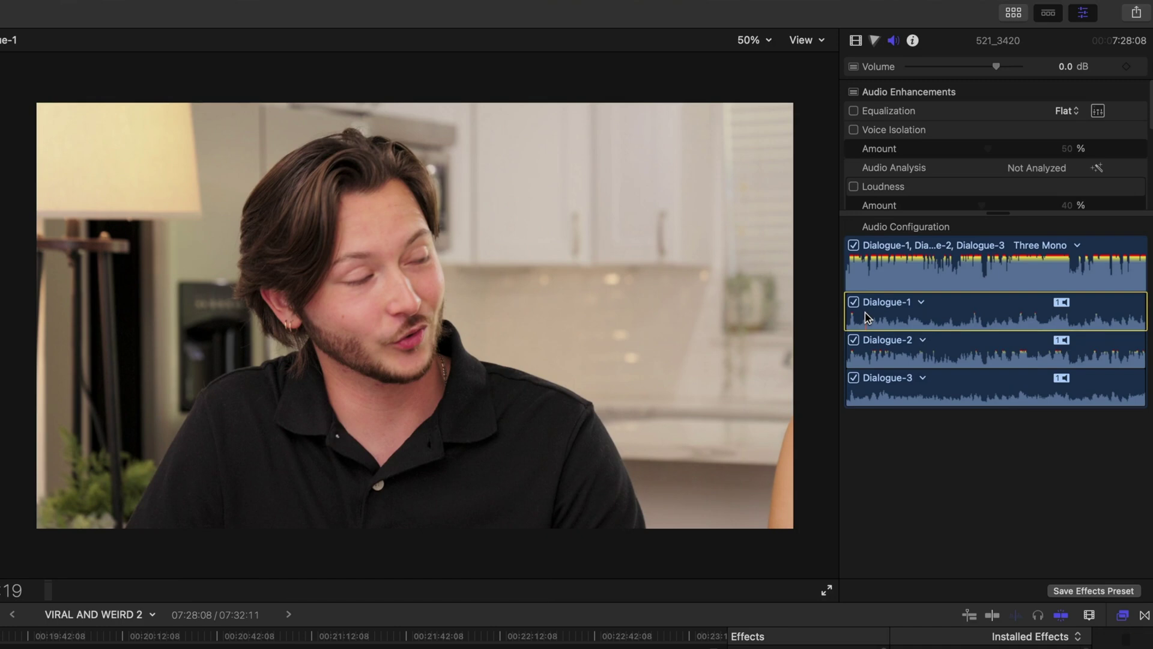
key(space)
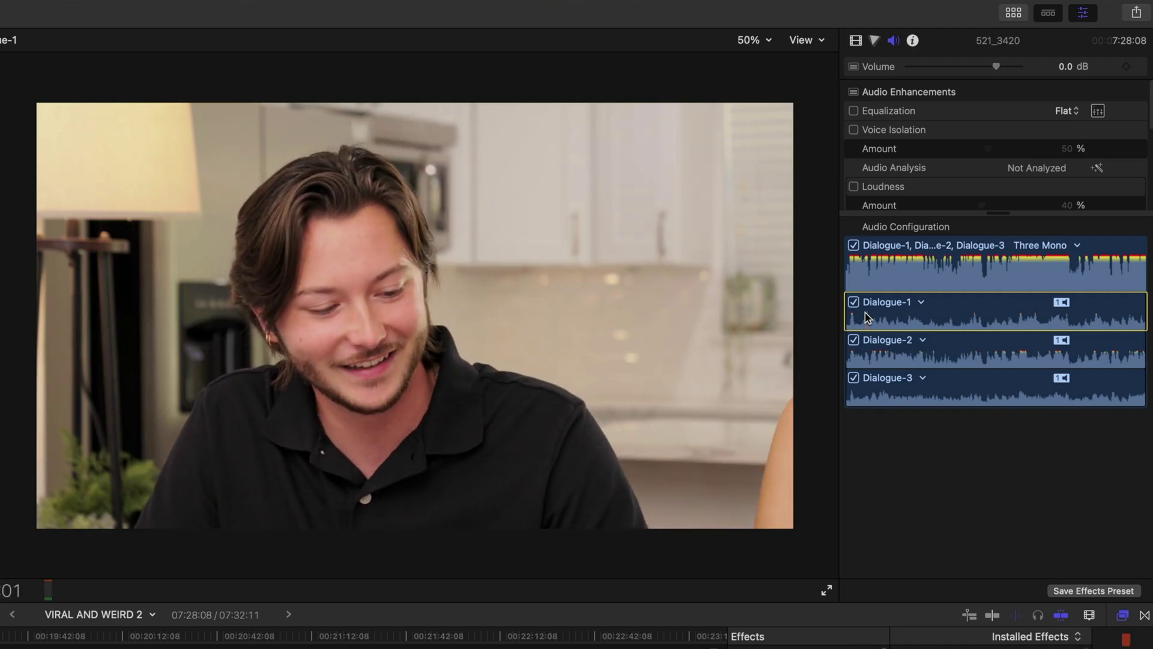
click(867, 359)
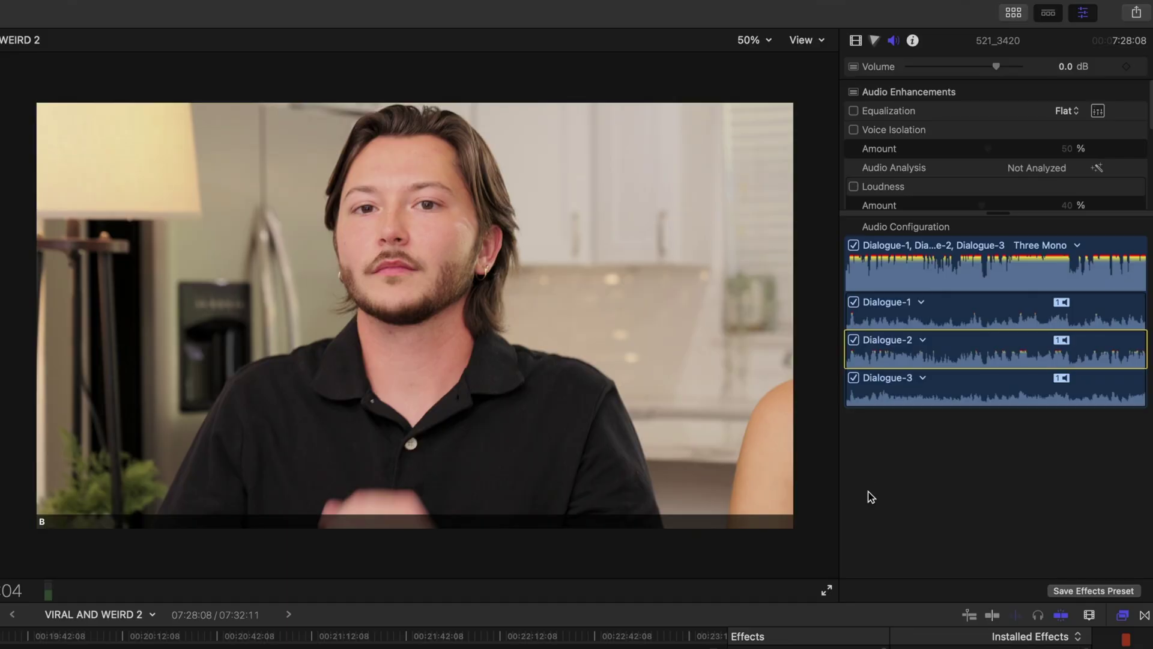
click(854, 377)
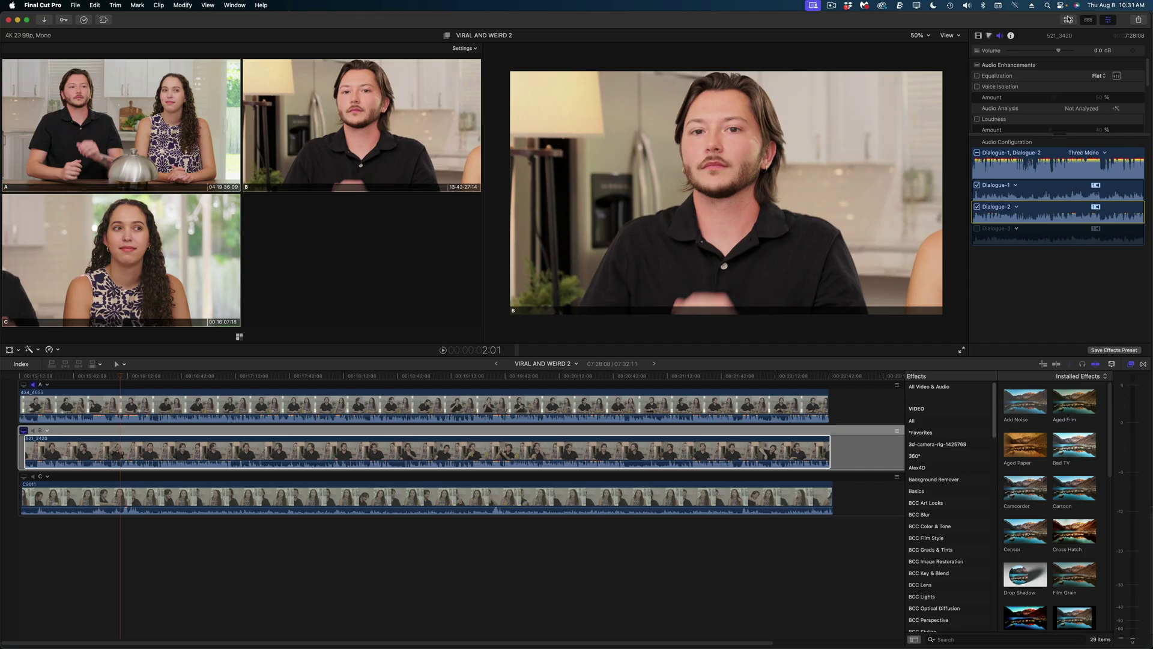
click(1014, 13)
- Open the DEEP DIVE DEMO project and add the VIRAL AND WEIRD 2 multicam clip to its timeline
scroll(447, 63, up, 5)
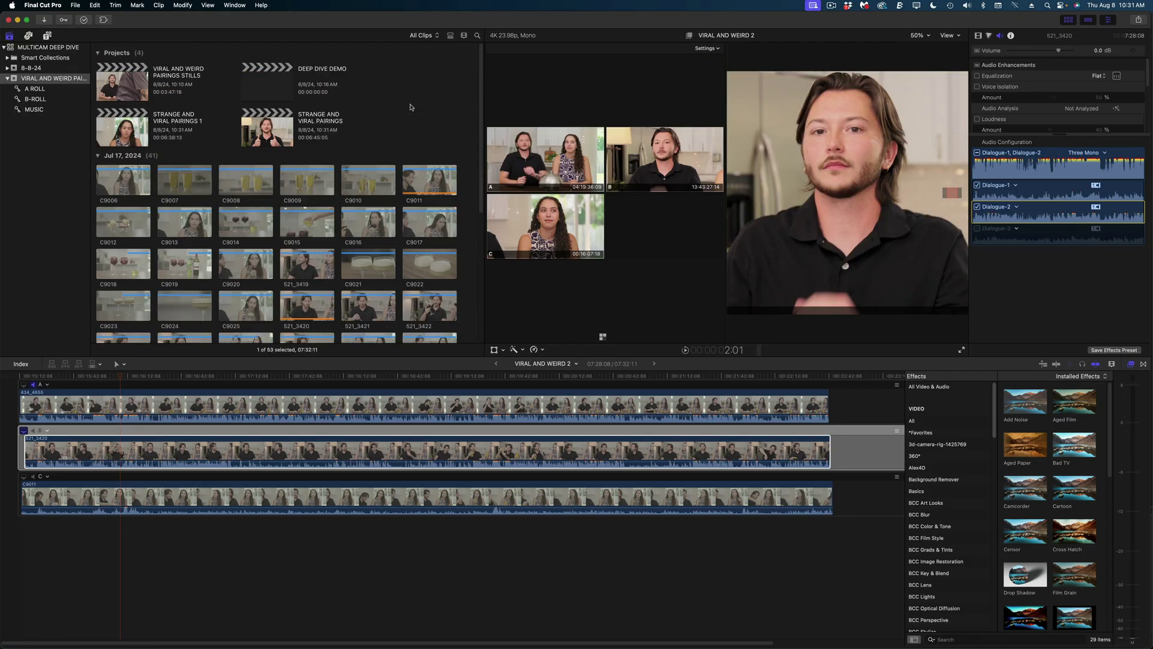
double_click(282, 79)
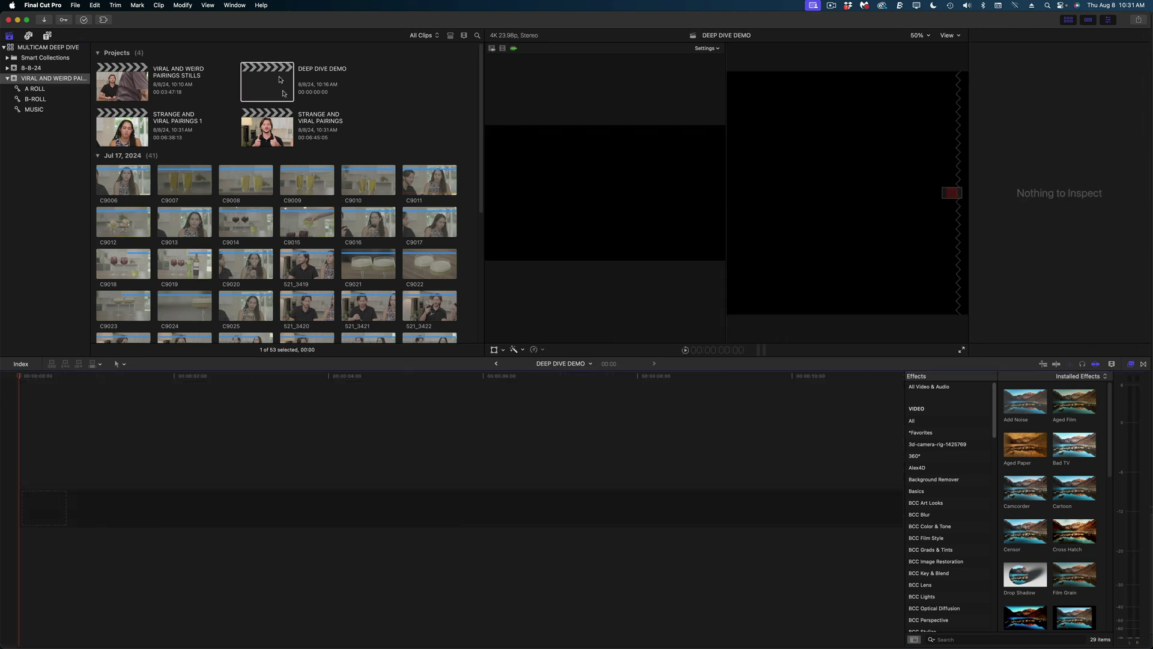
scroll(379, 194, down, 4)
scroll(379, 194, down, 1)
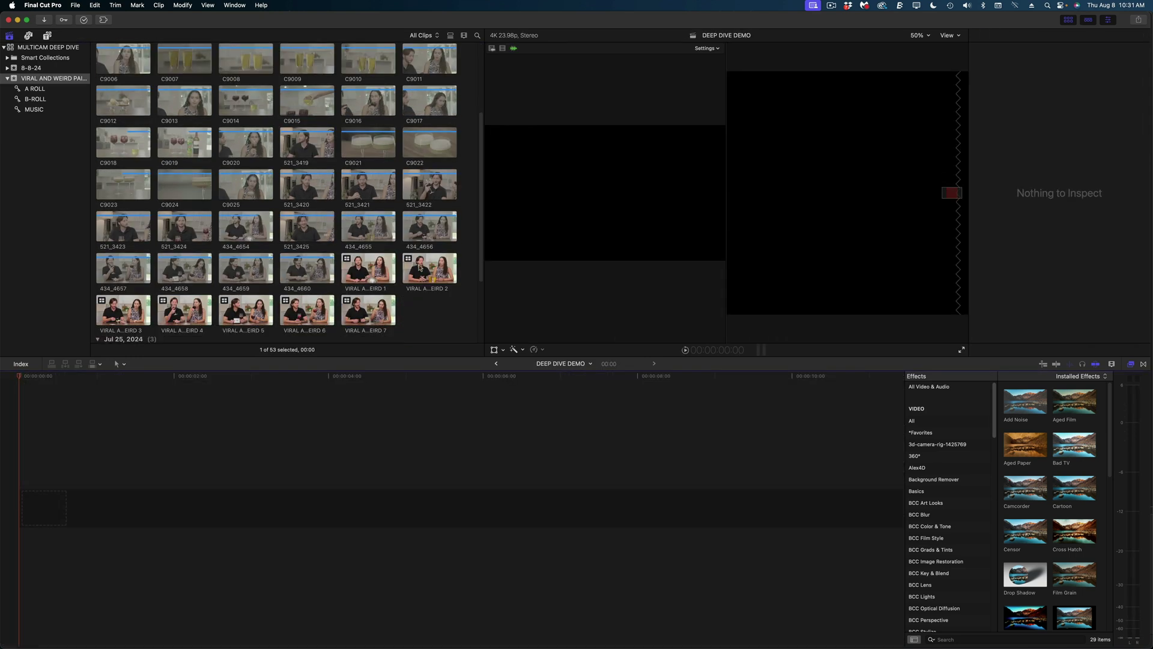
drag(420, 268, 79, 497)
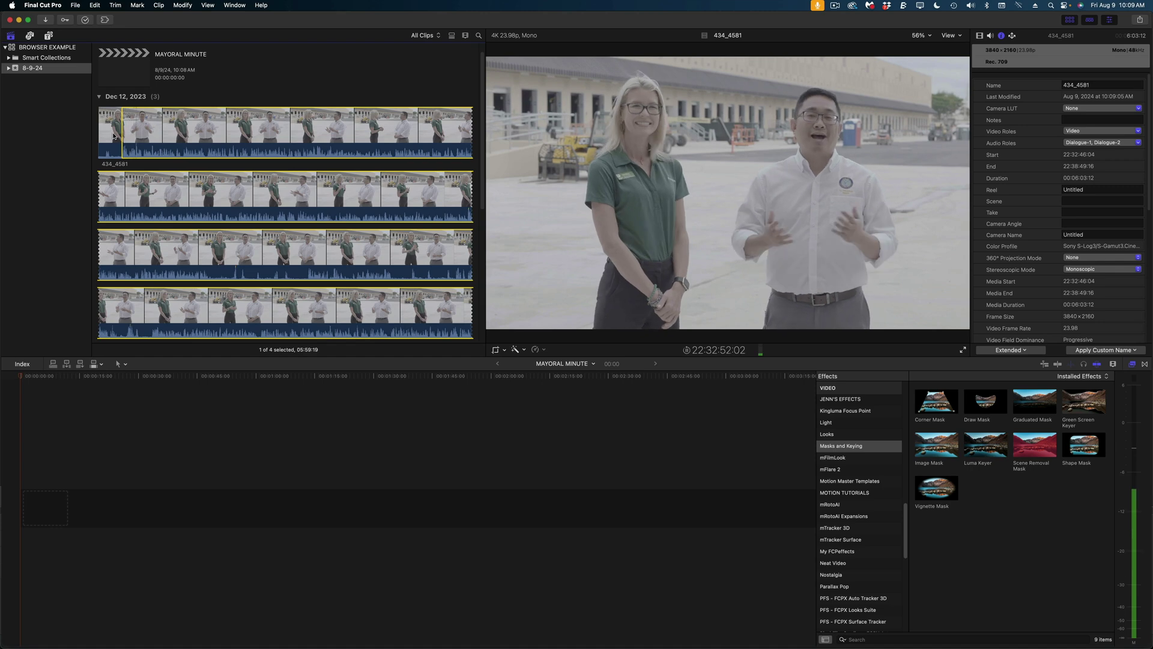
- Mark three ranges of clip 434_4581 with I and O, appending each to the timeline with E
key(o)
key(space)
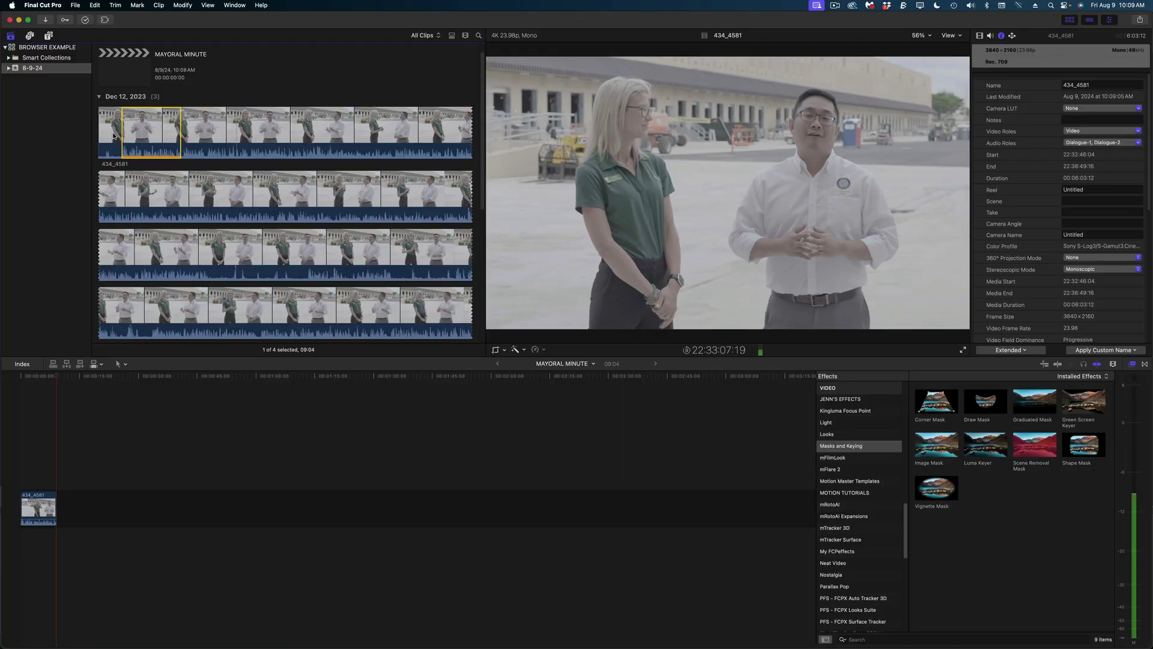
key(i)
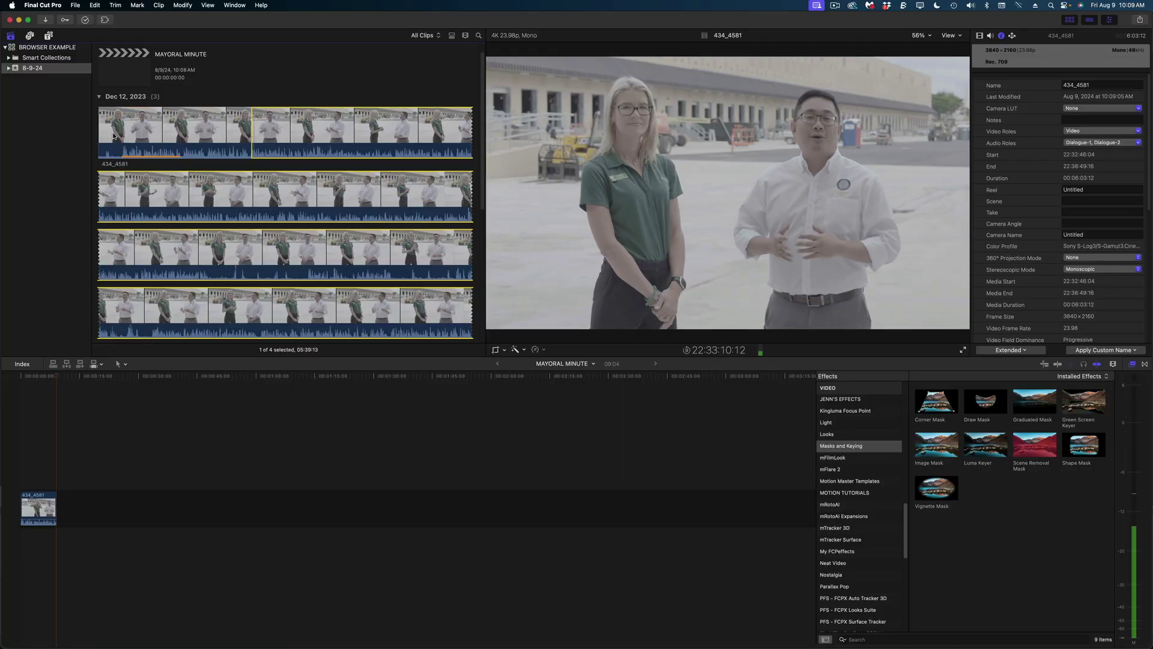
key(o)
key(e)
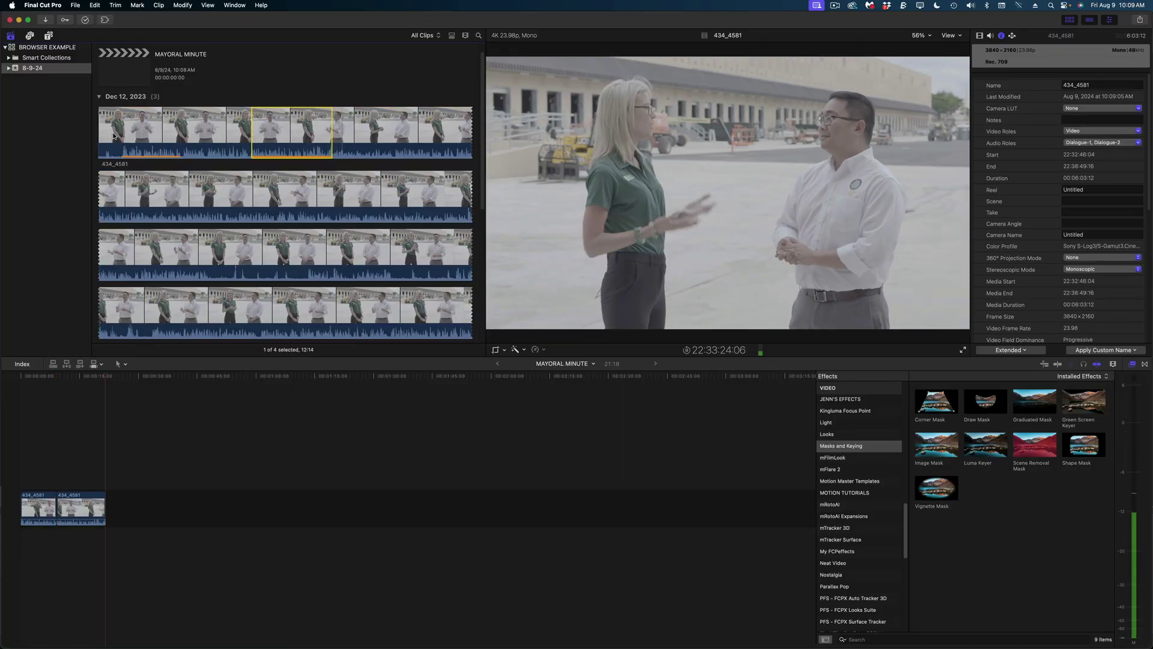
key(i)
key(o)
key(e)
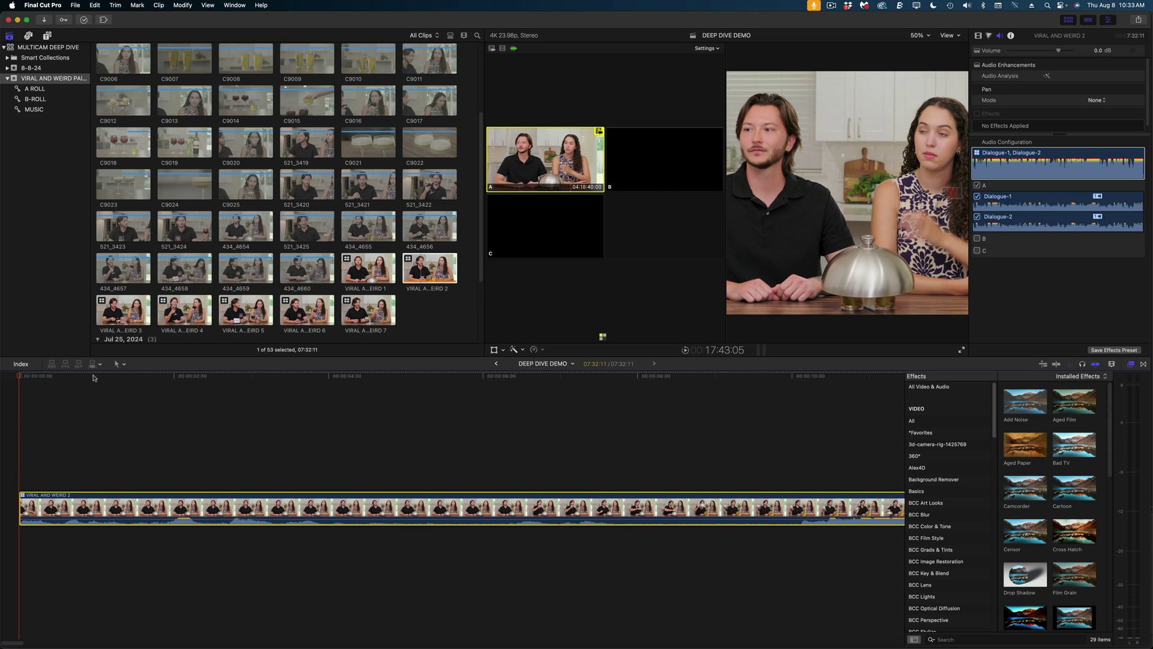
- Fit the multicam clip in the timeline and take its audio from angle B, video from A
click(1067, 20)
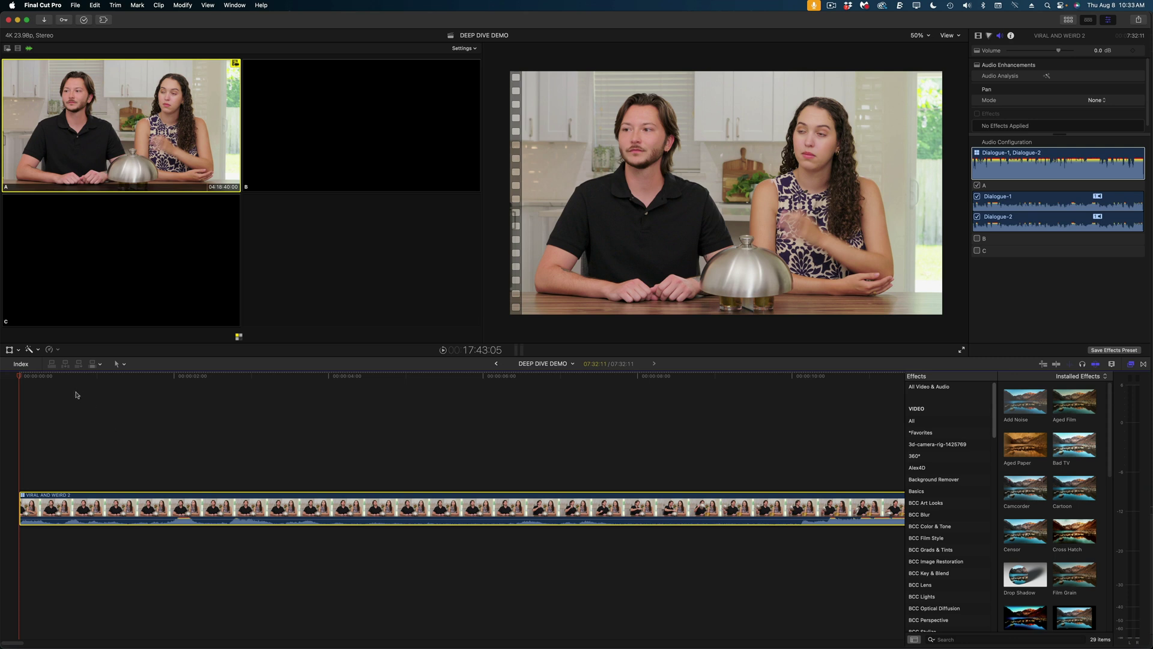
click(58, 382)
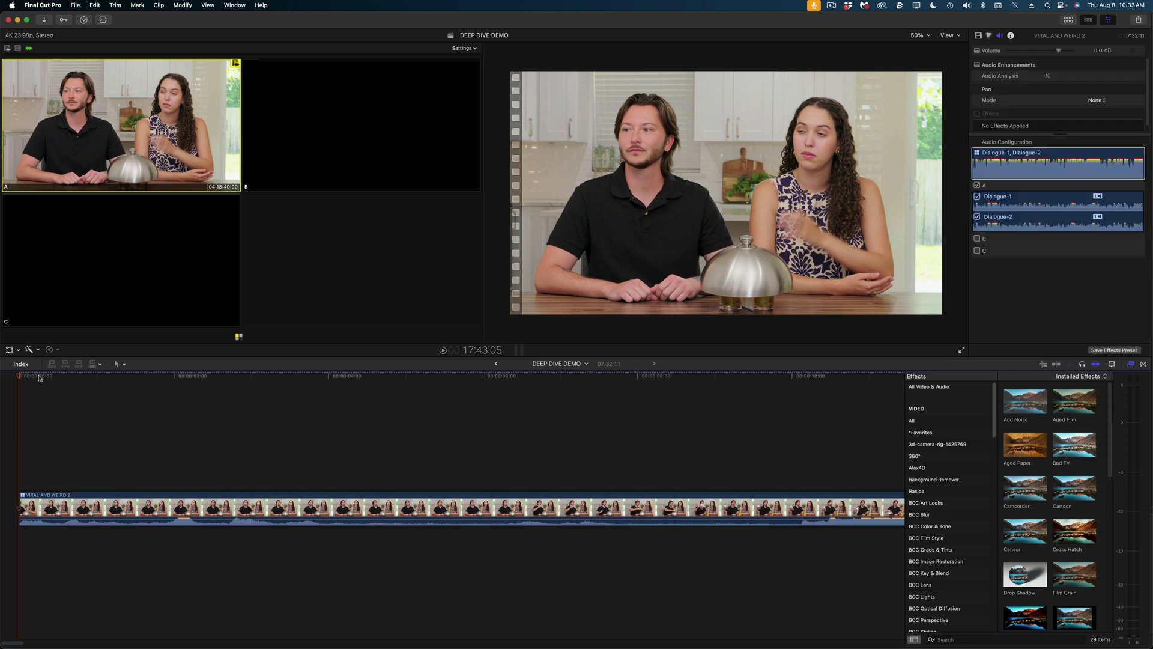
key(shift+z)
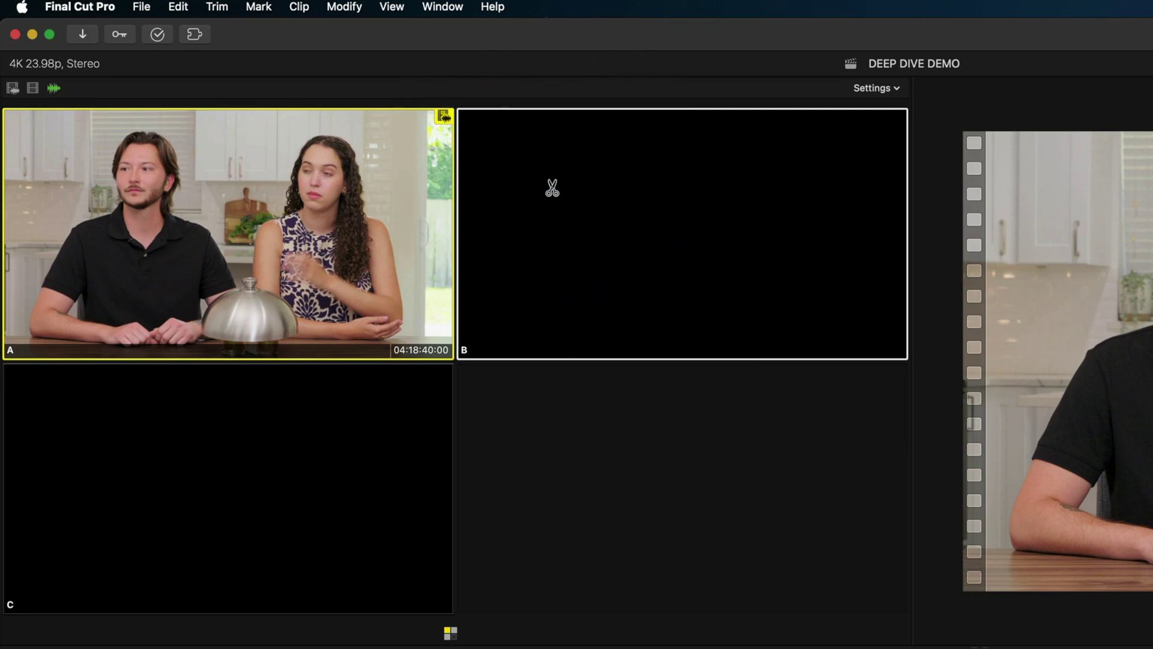
click(552, 188)
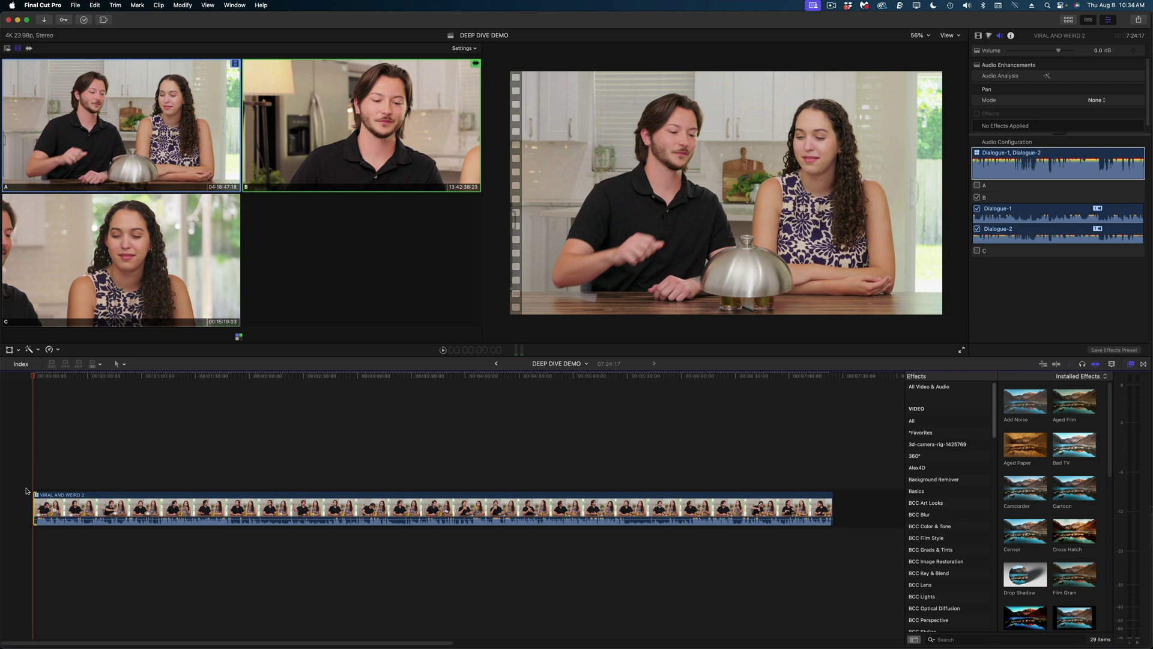
- Play the multicam clip and live-switch between angles C, A and B
key(space)
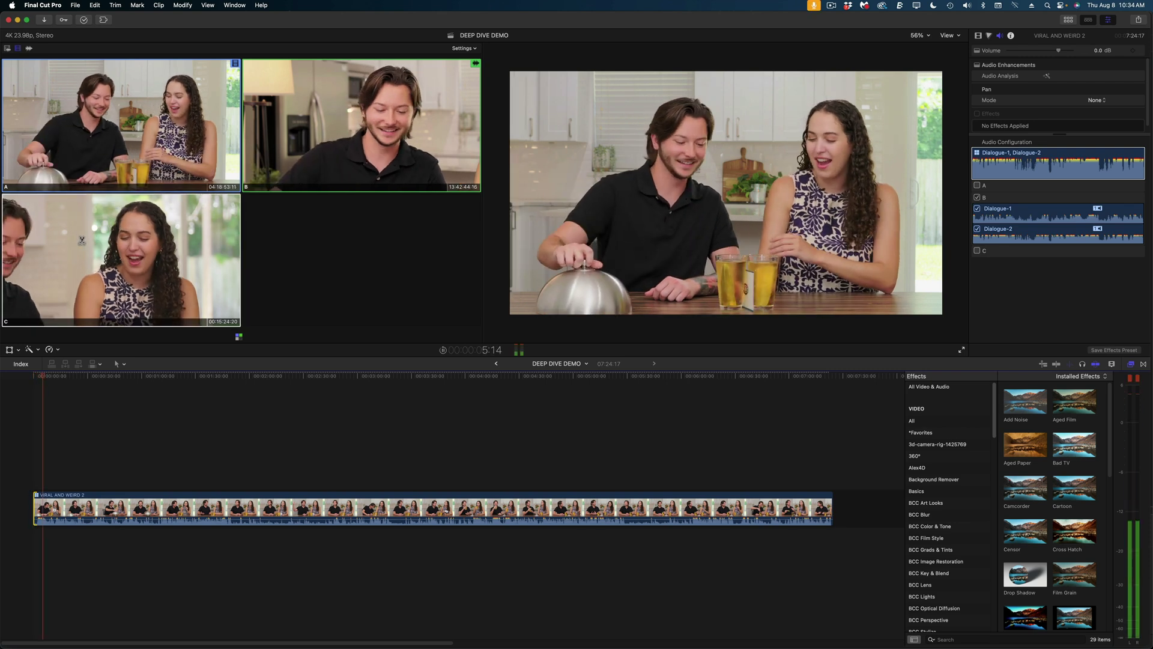
key(3)
key(1)
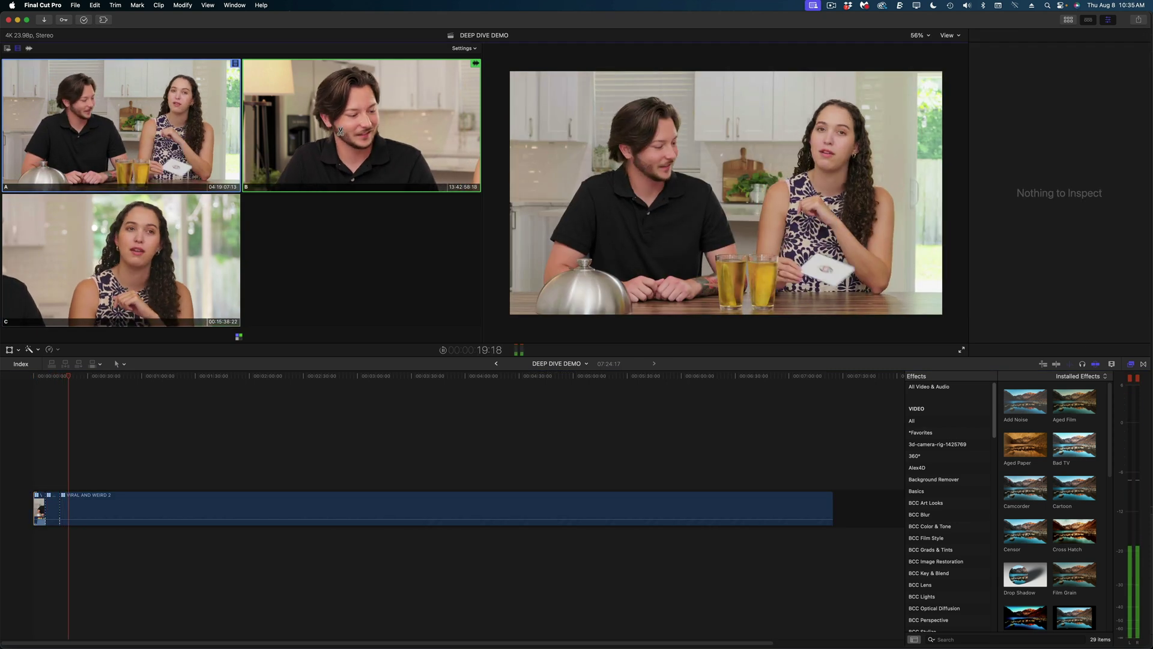
key(2)
key(alt+1)
key(space)
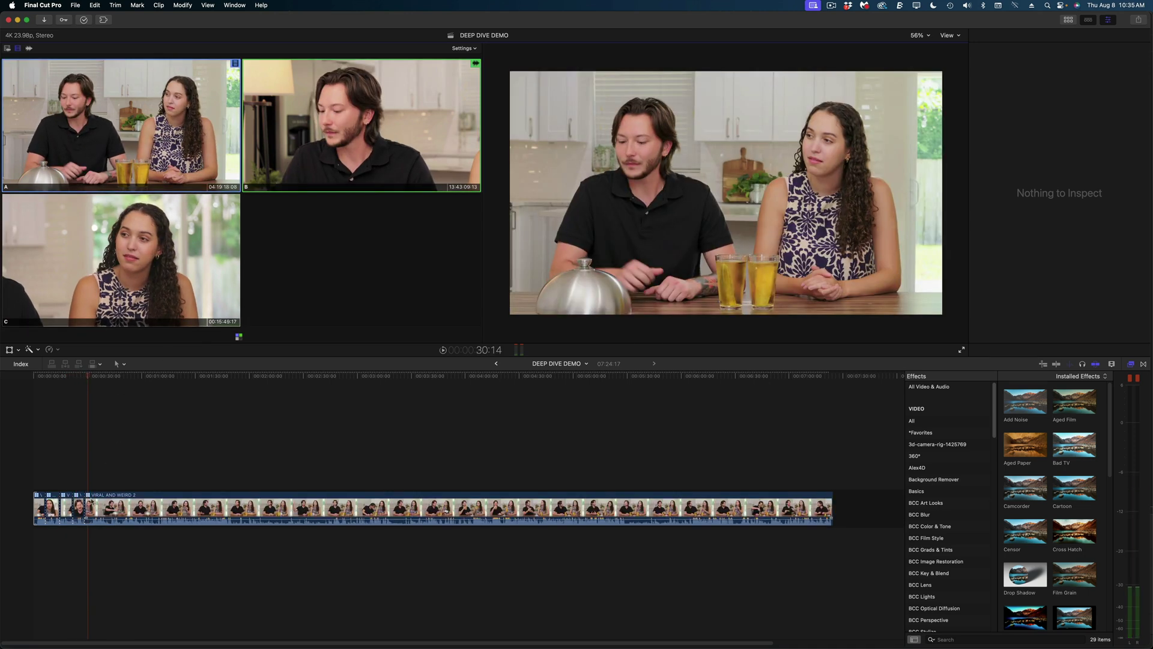
key(super+equal)
key(super+equal)
key(shift+z)
- Zoom in on the timeline and move the angle cut a few frames earlier
click(91, 508)
key(super+equal)
key(super+equal)
key(super+equal)
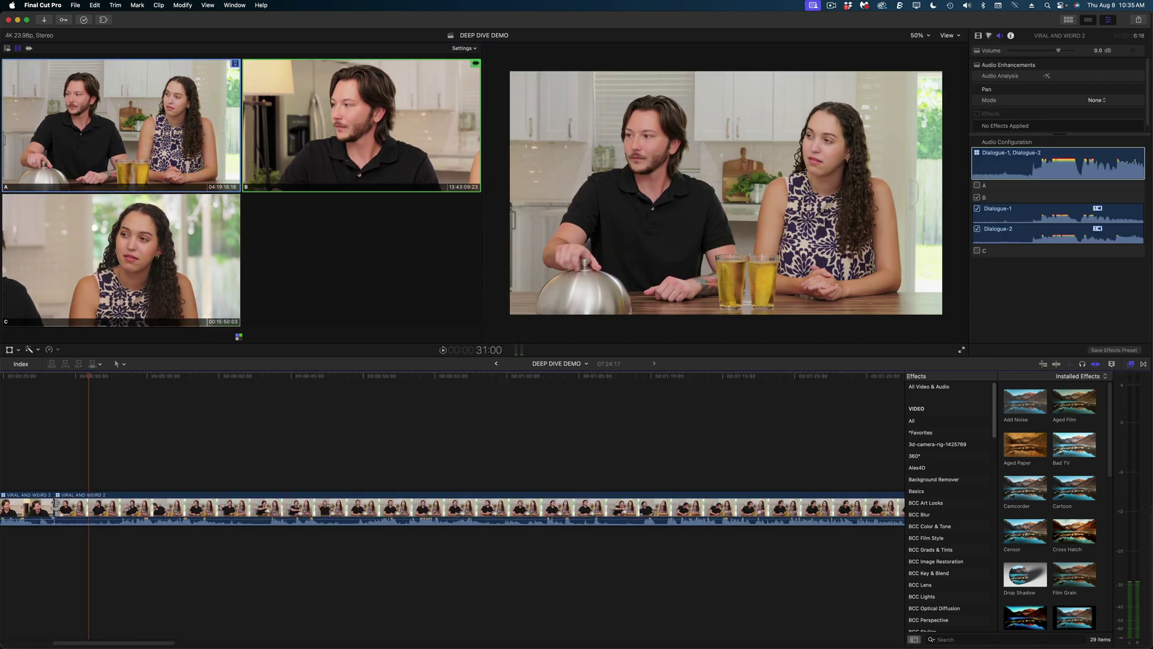
key(super+z)
key(super+z)
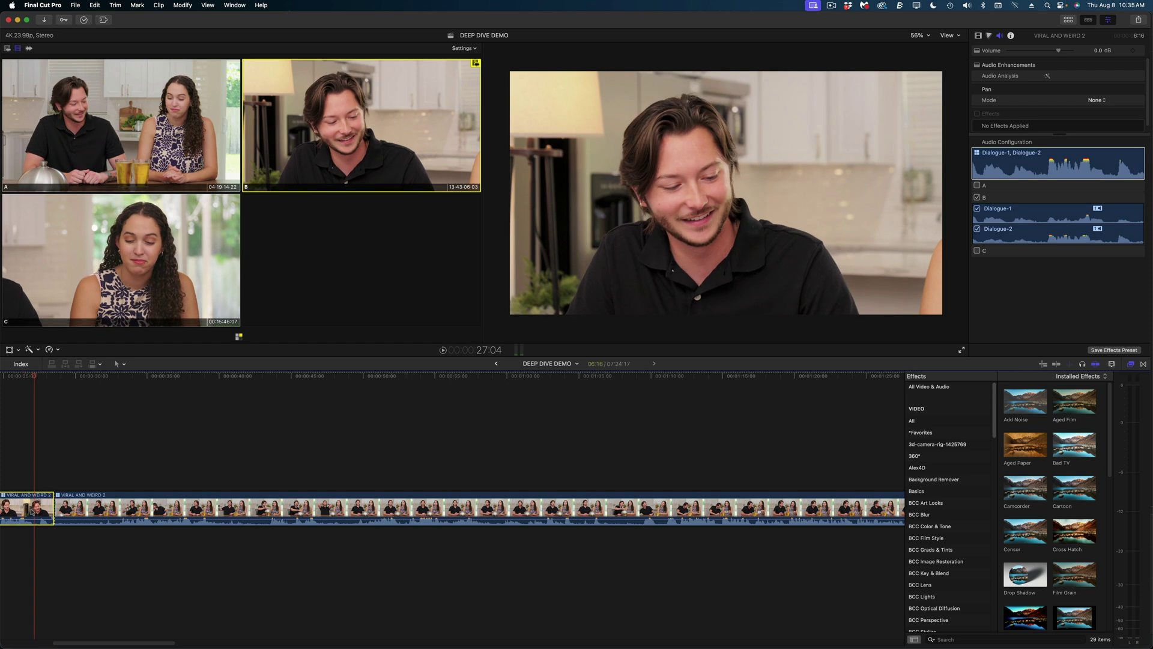
key(super+shift+z)
- Blade the clip, delete the unwanted section, trim the start to the playhead, and fit the timeline
key(l)
key(l)
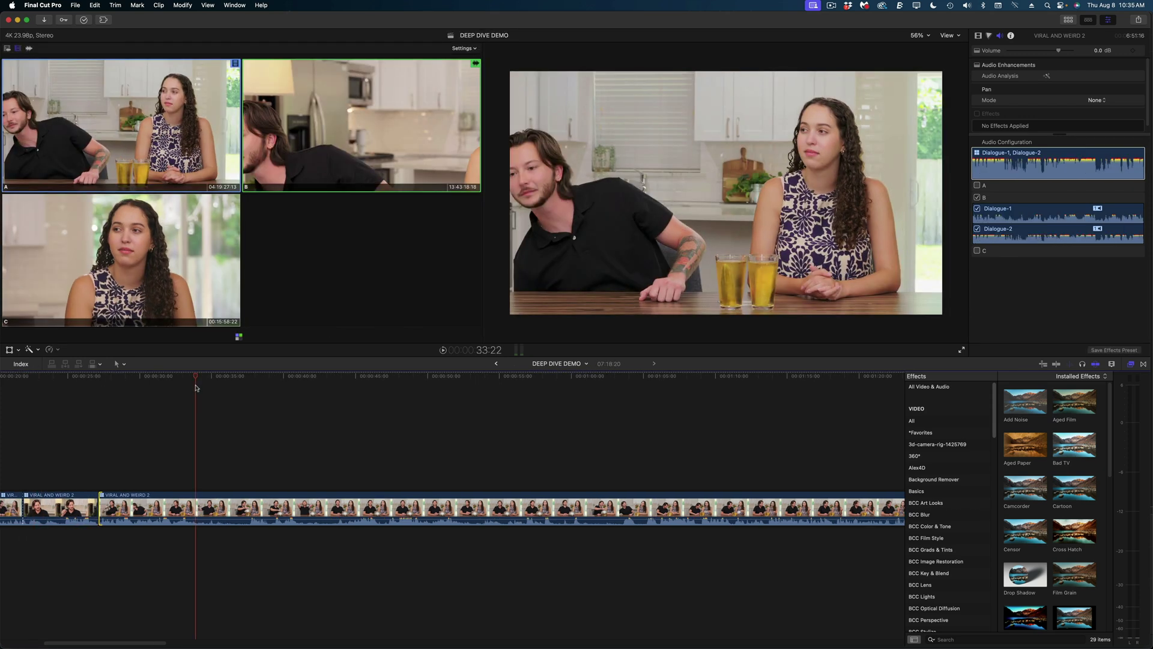
key(super+b)
click(233, 506)
key(Delete)
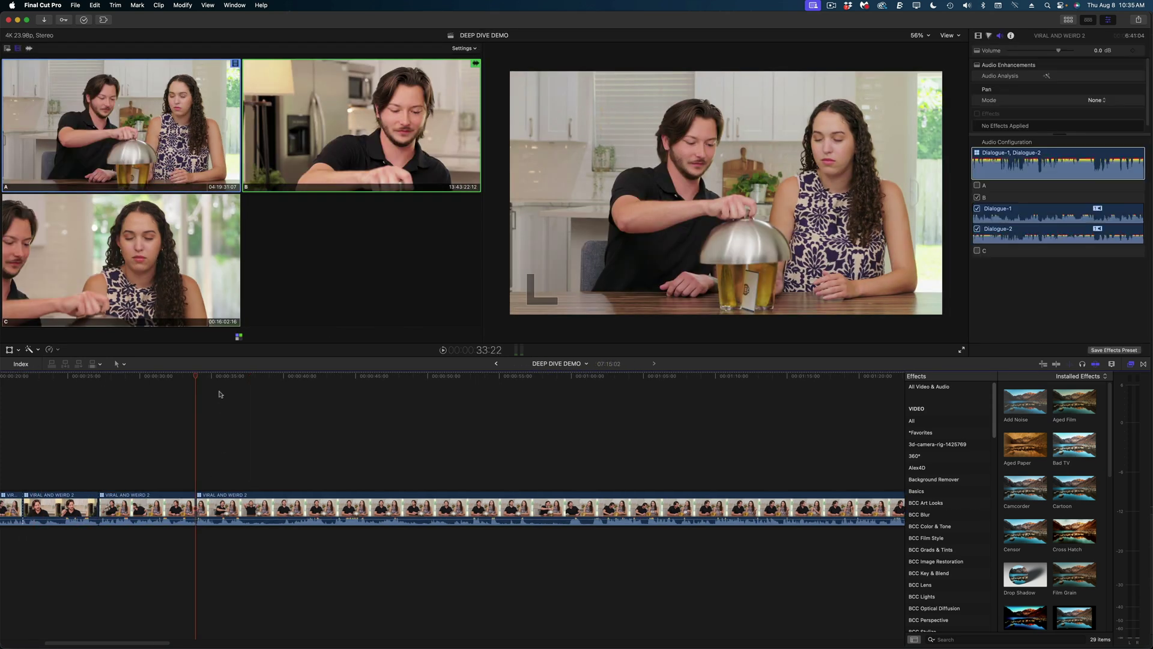
key(space)
key(alt+bracketleft)
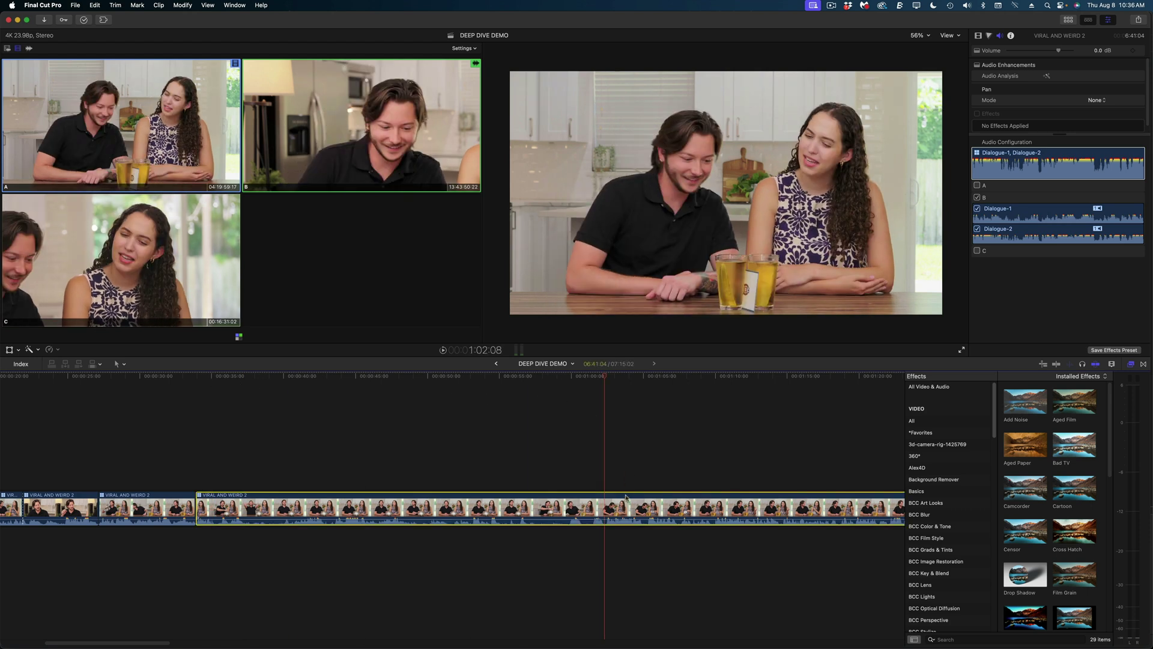
key(shift+z)
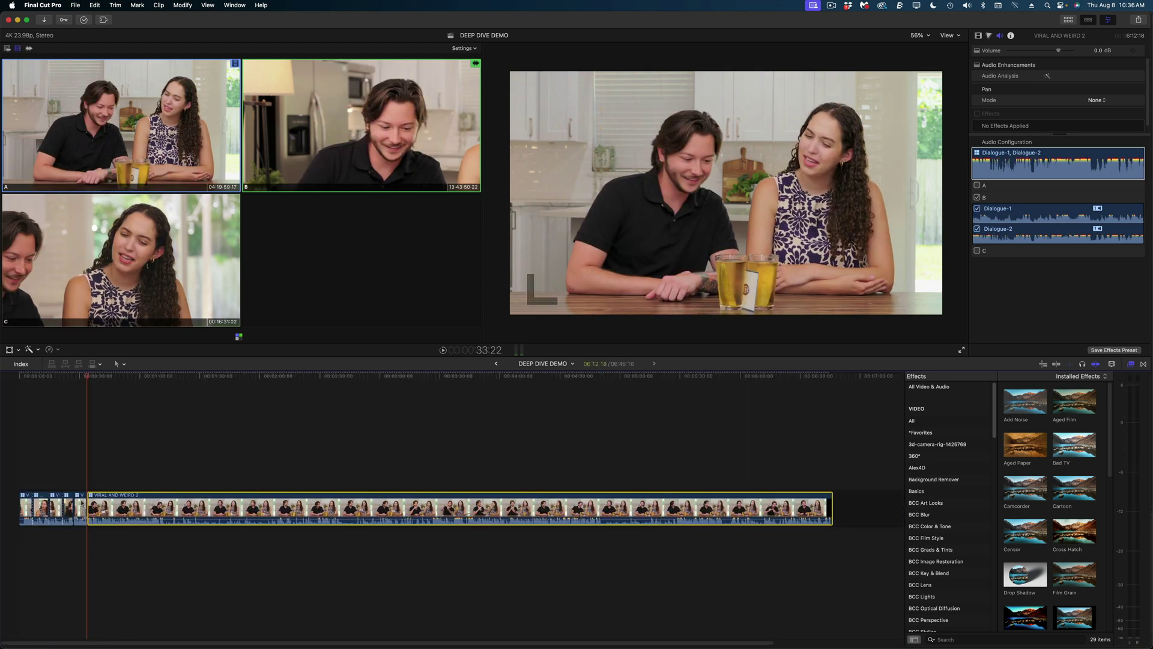
key(super+equal)
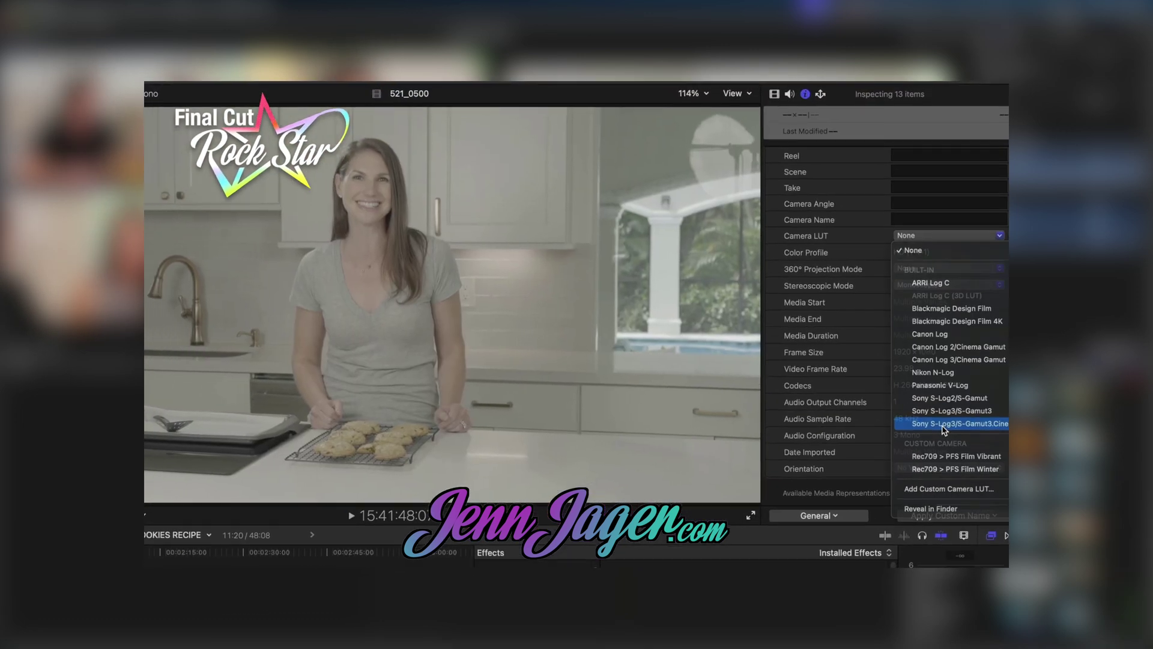
- Choose the Sony S-Log3/S-Gamut3.Cine camera LUT option
click(941, 429)
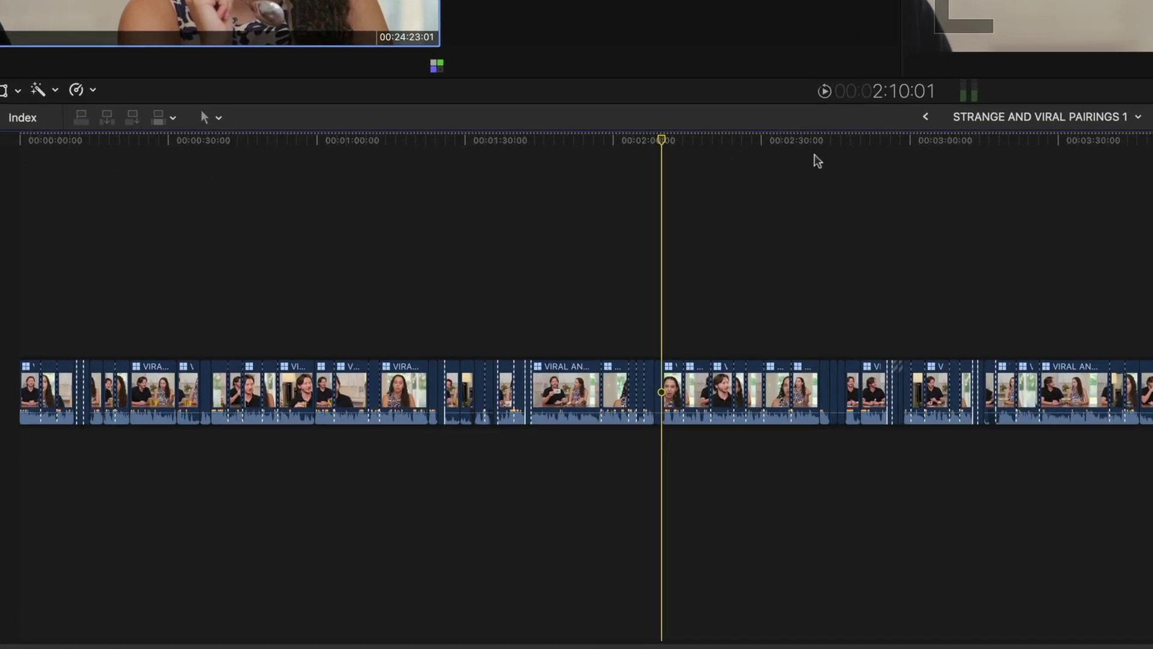
- Fit the whole STRANGE AND VIRAL PAIRINGS 1 project in the timeline and select all its clips
key(super+equal)
key(super+equal)
key(super+equal)
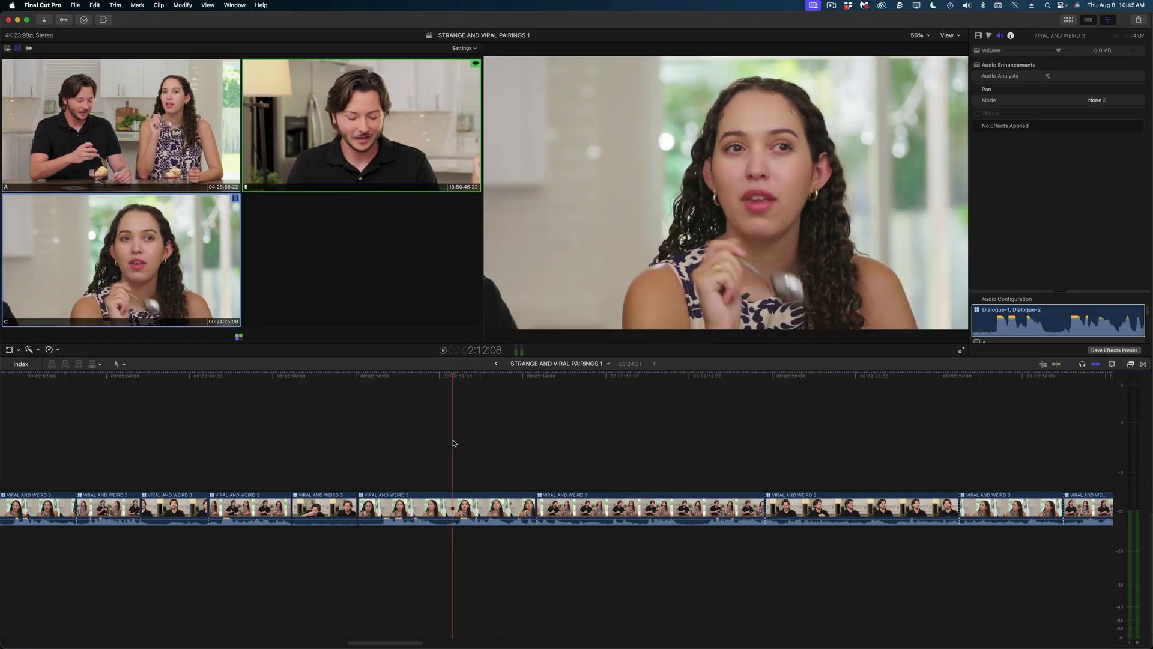
key(shift+z)
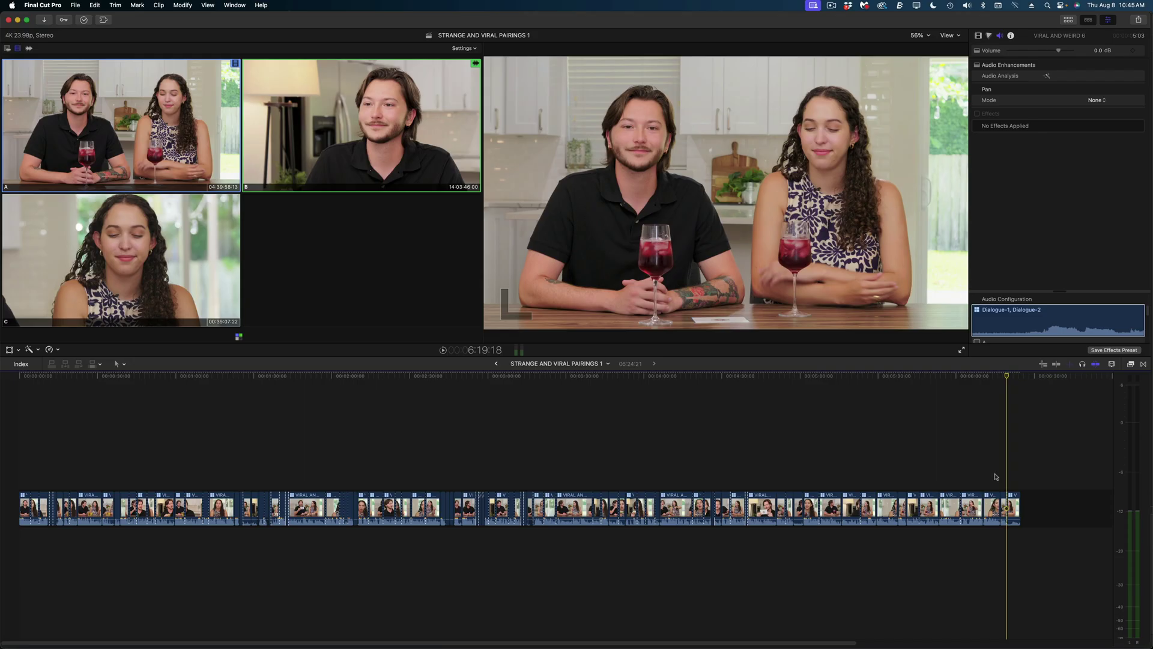
key(super+a)
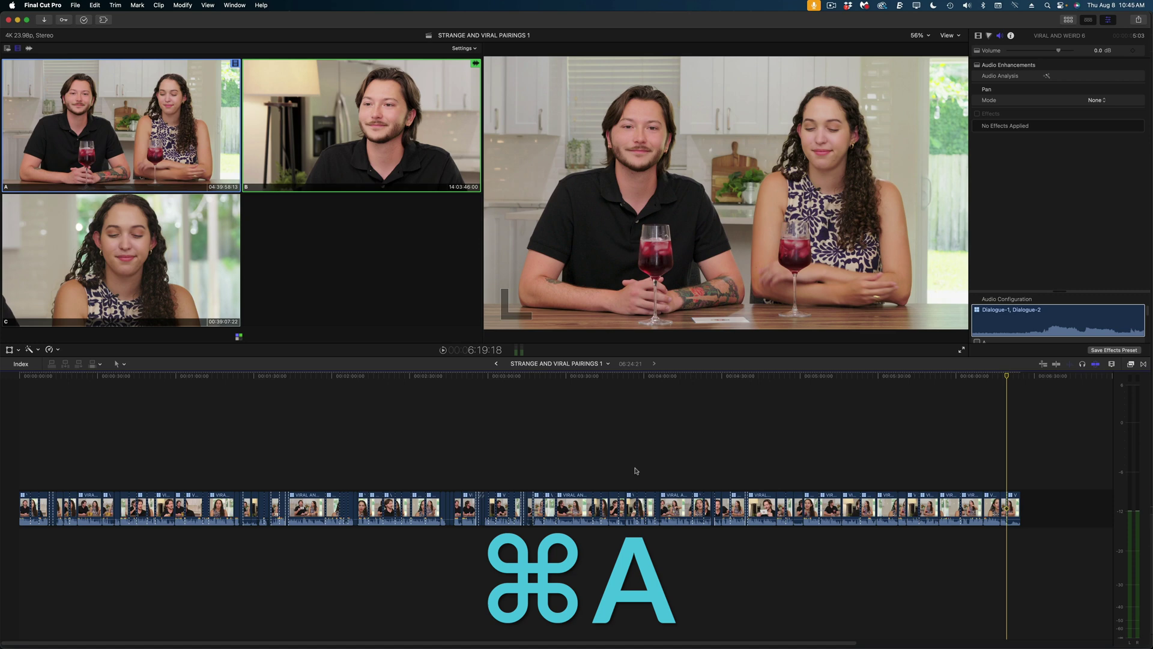
- Select all 96 timeline clips and expand their audio into separate components
key(super+a)
right_click(310, 511)
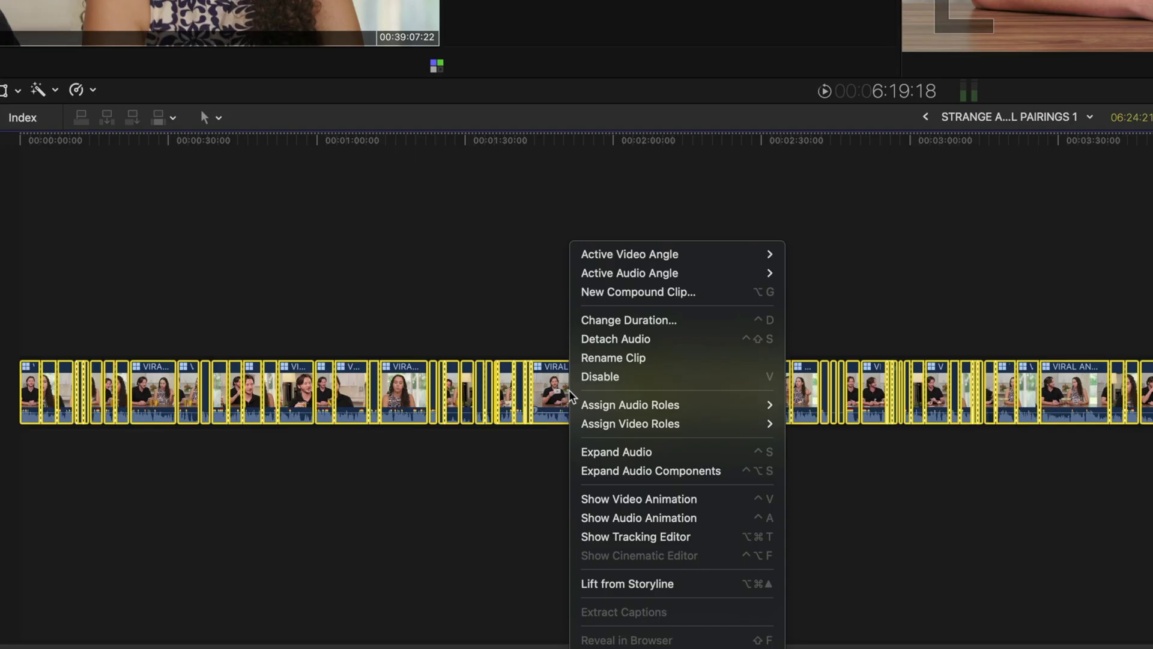
click(607, 473)
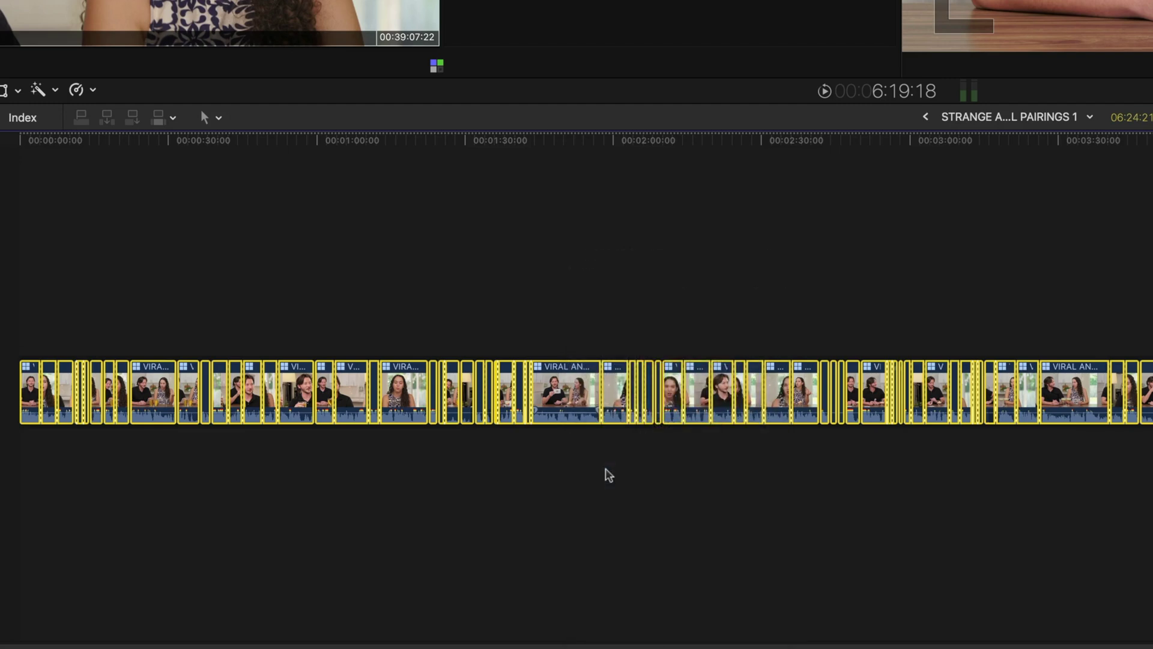
- Zoom in on the timeline and select the short clip at the playhead
click(628, 567)
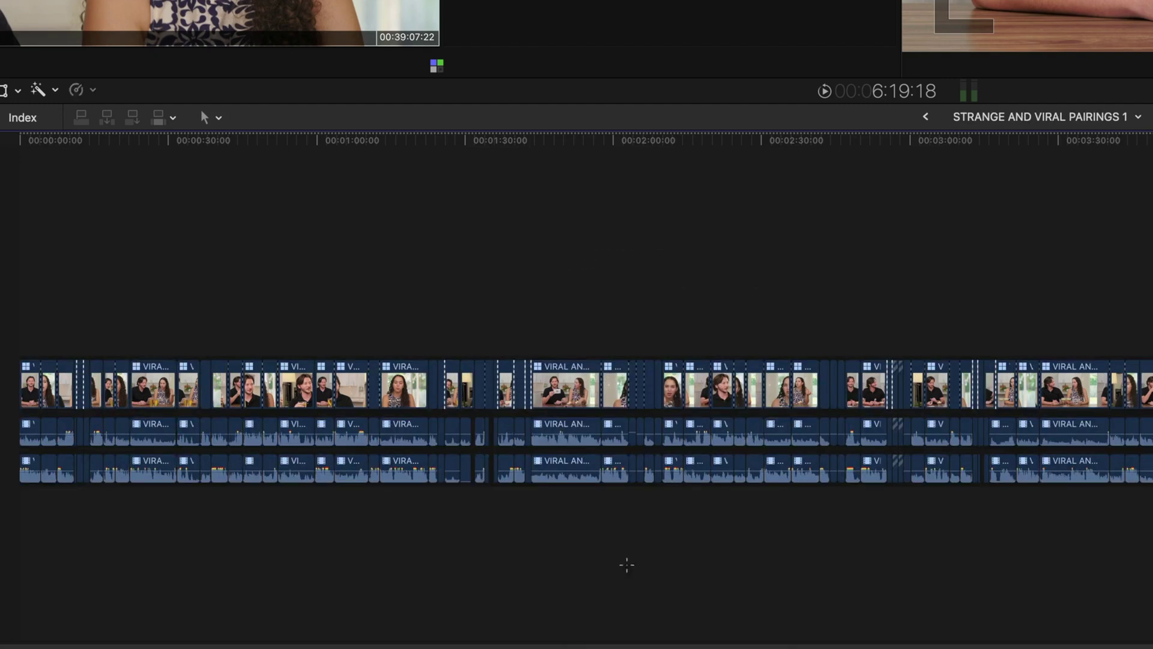
key(super+equal)
key(super+equal)
key(super+equal)
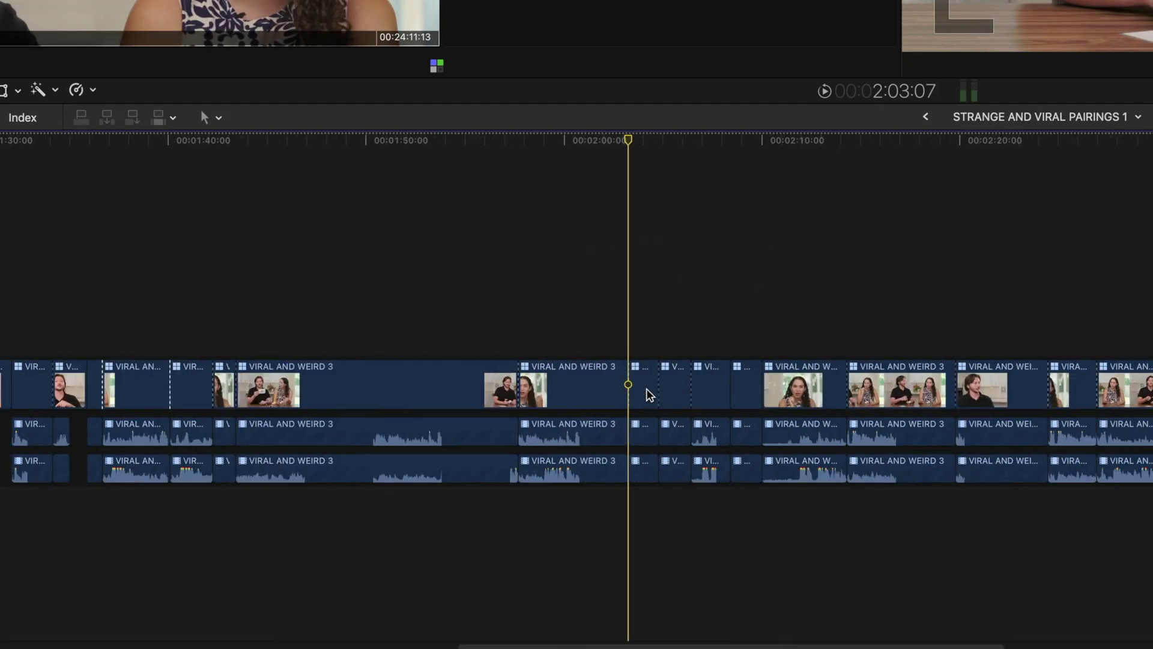
click(648, 394)
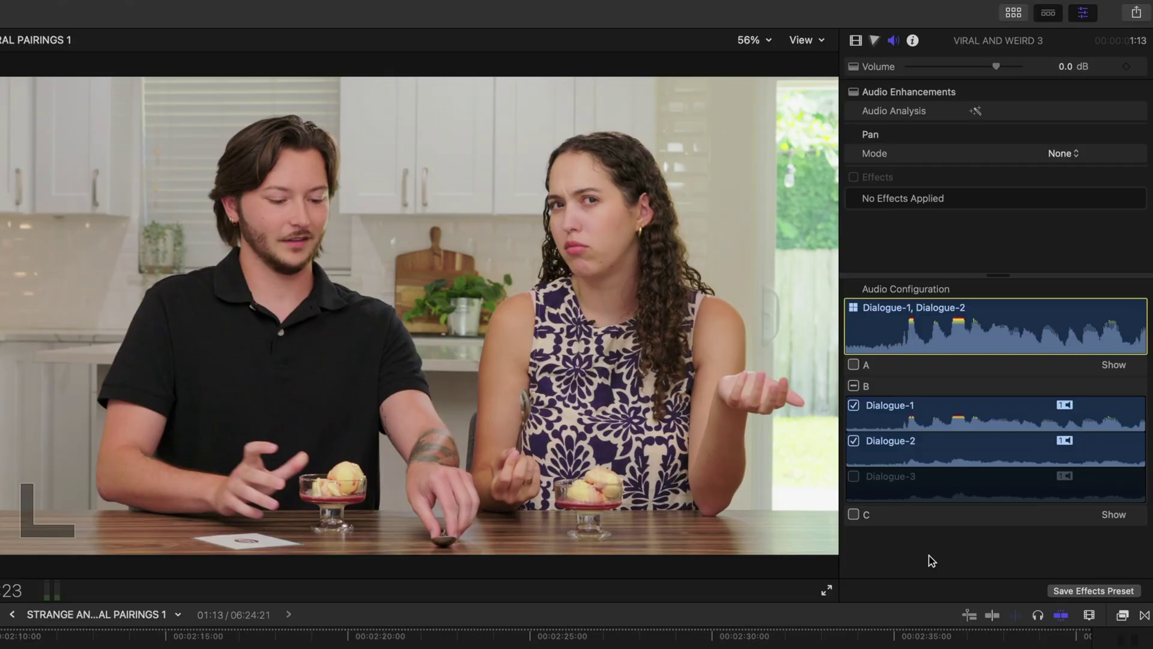
click(854, 475)
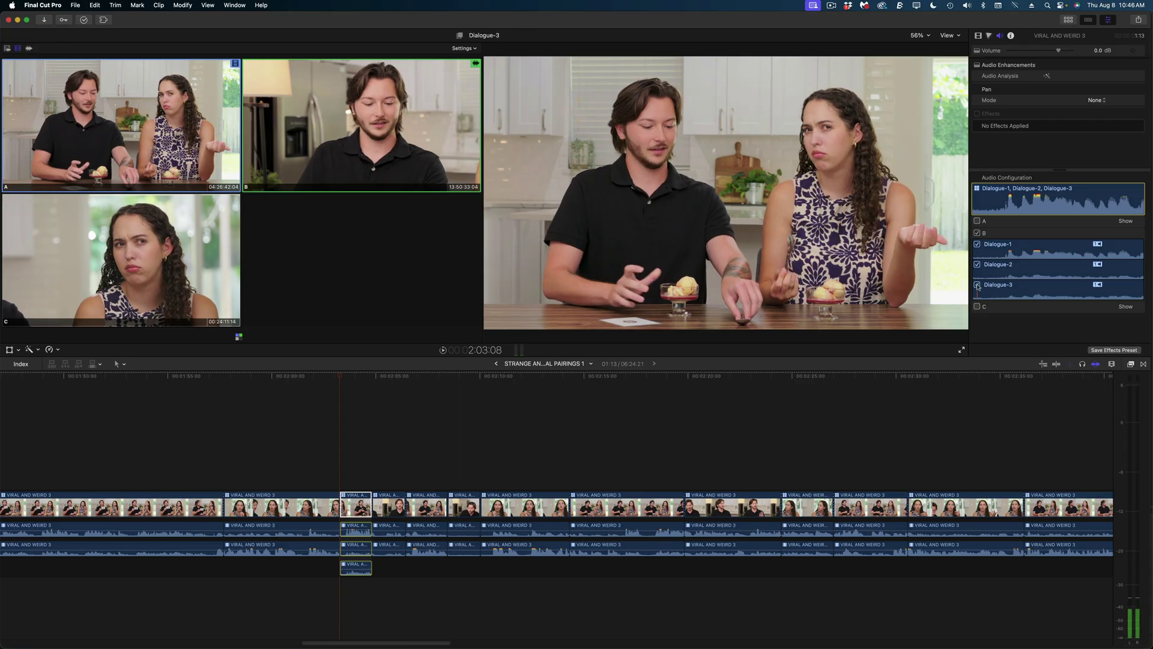
click(978, 284)
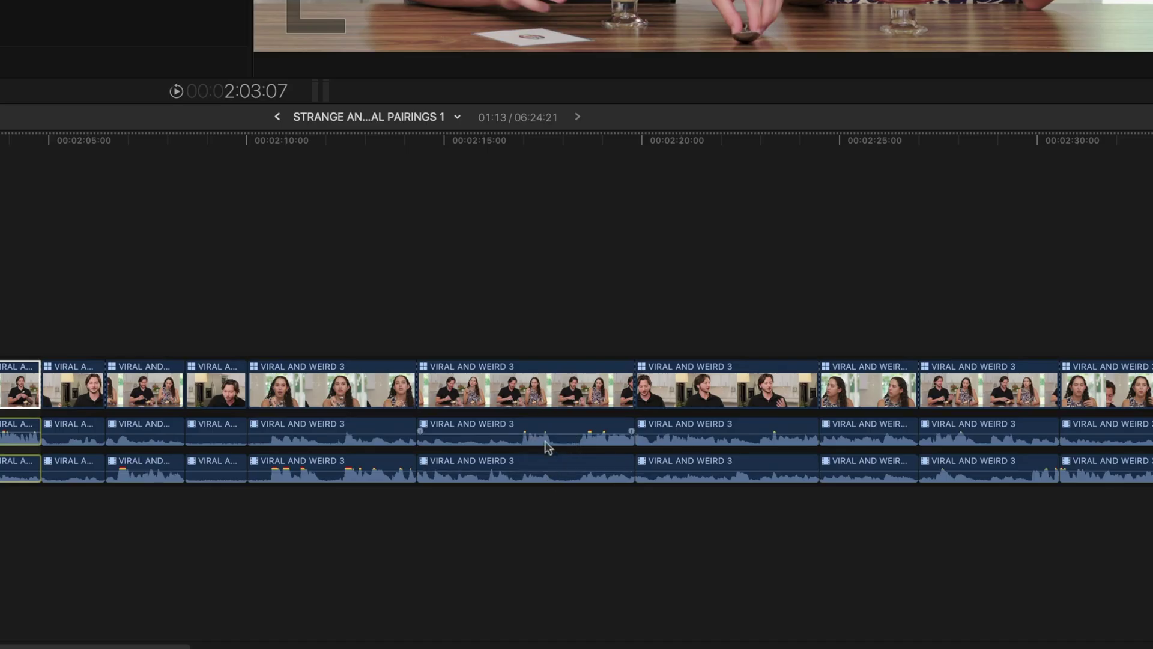
click(550, 432)
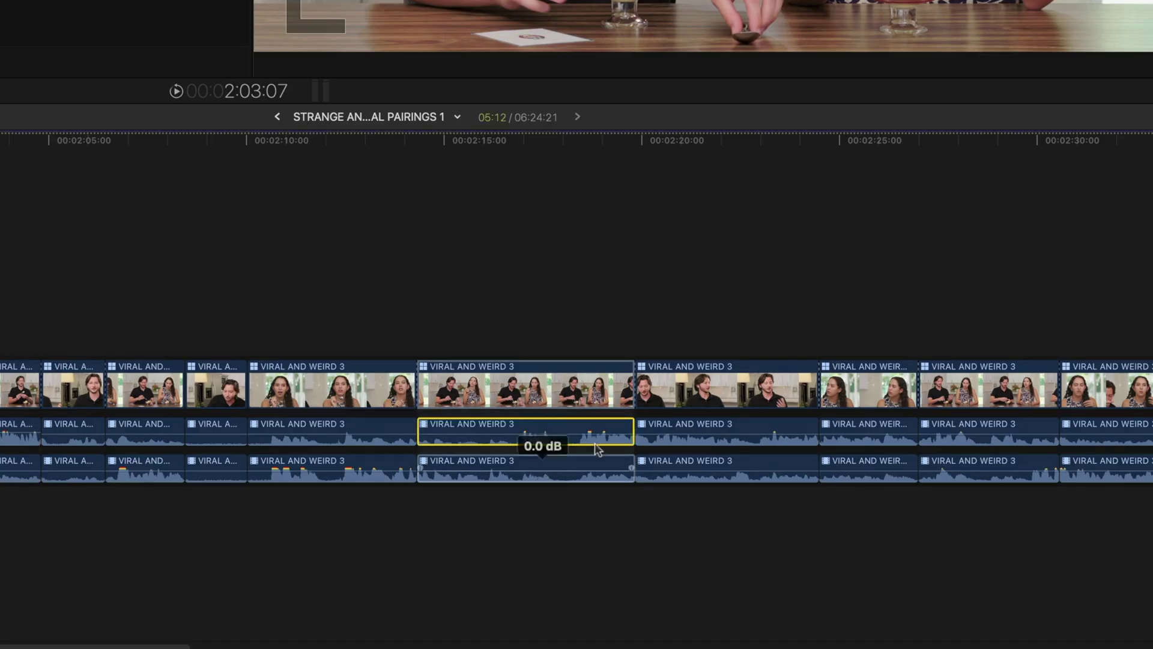
- Shorten the upper audio channel's end and dip a short range of the lower channel to -14 dB
drag(632, 438, 578, 438)
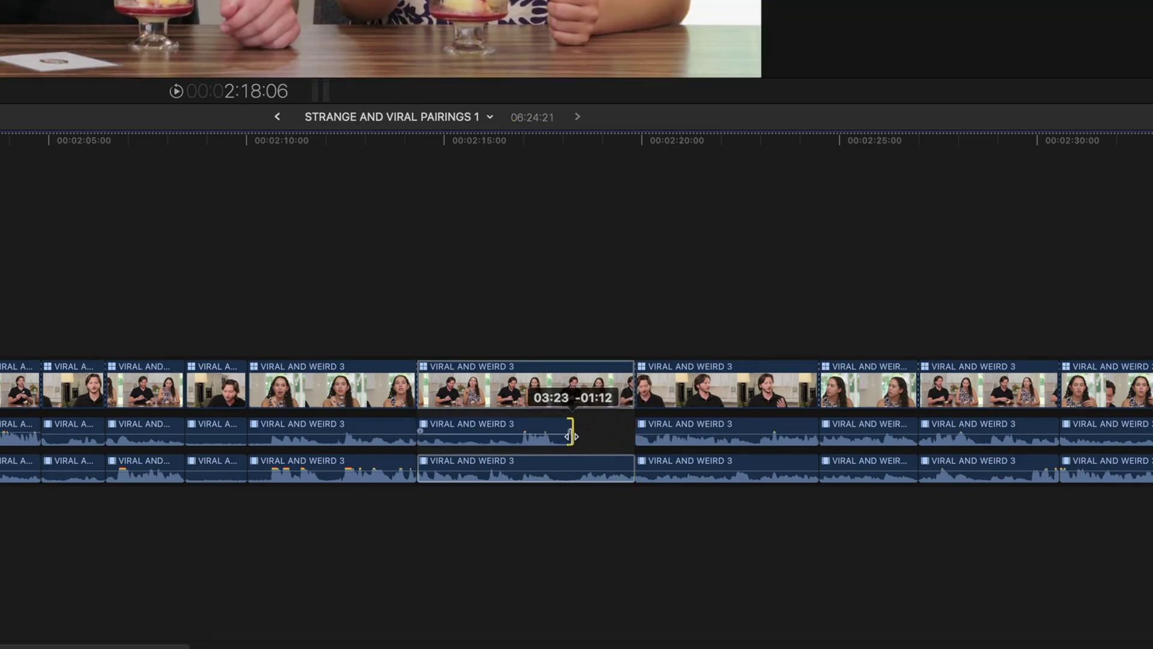
drag(563, 434, 563, 433)
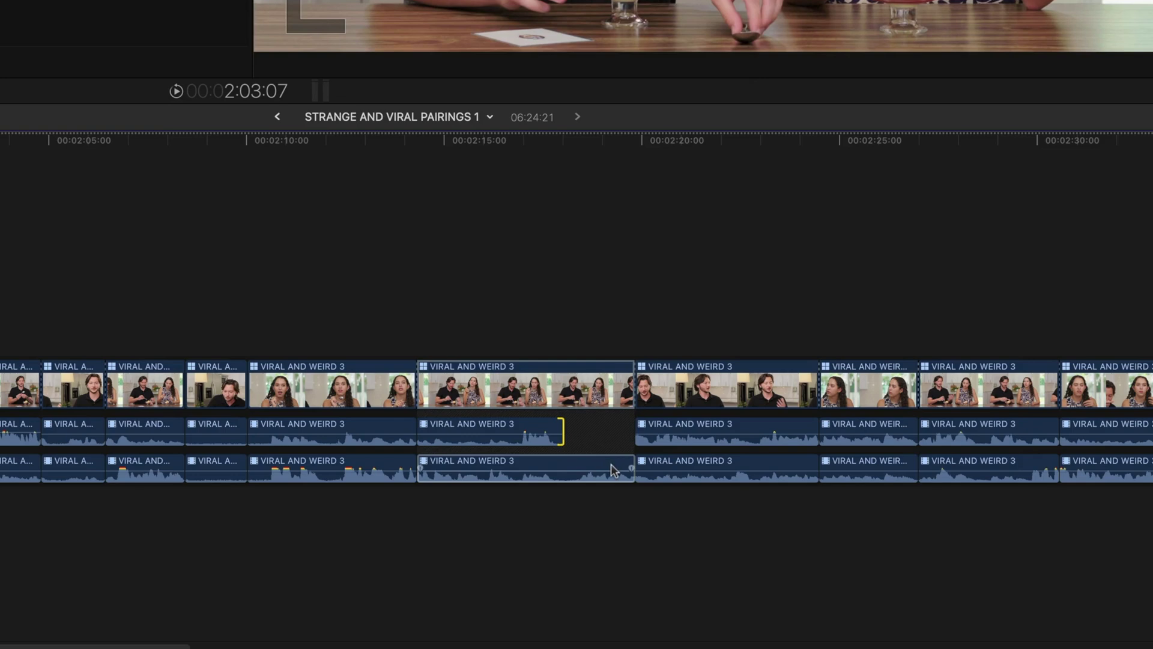
drag(468, 469, 553, 473)
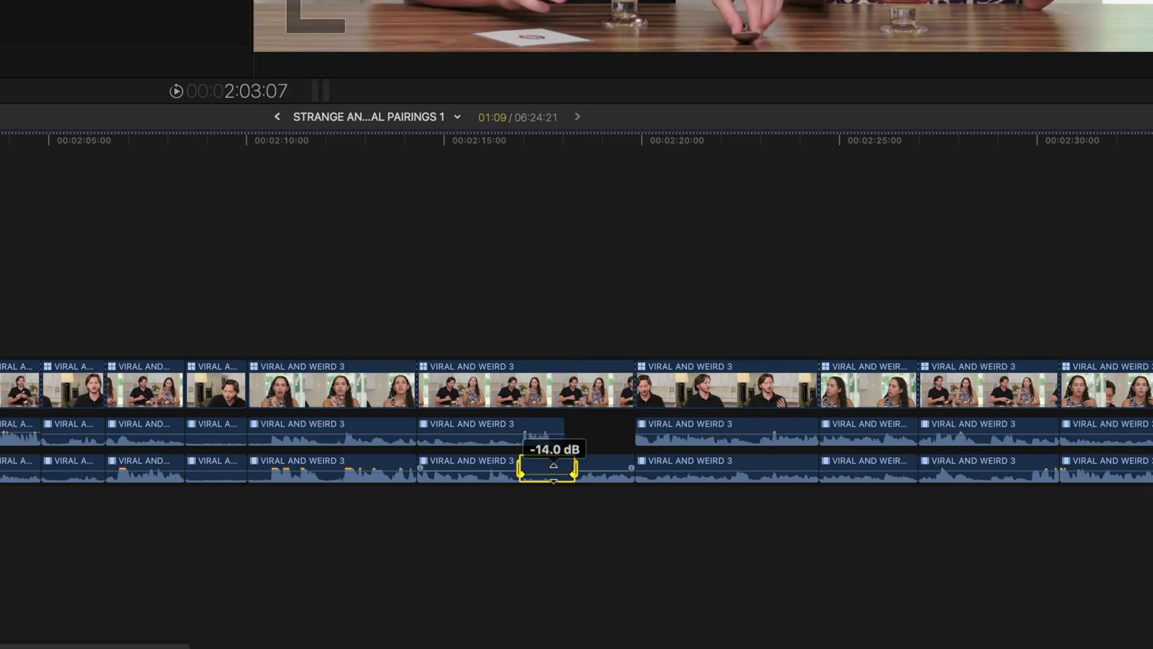
click(553, 522)
key(space)
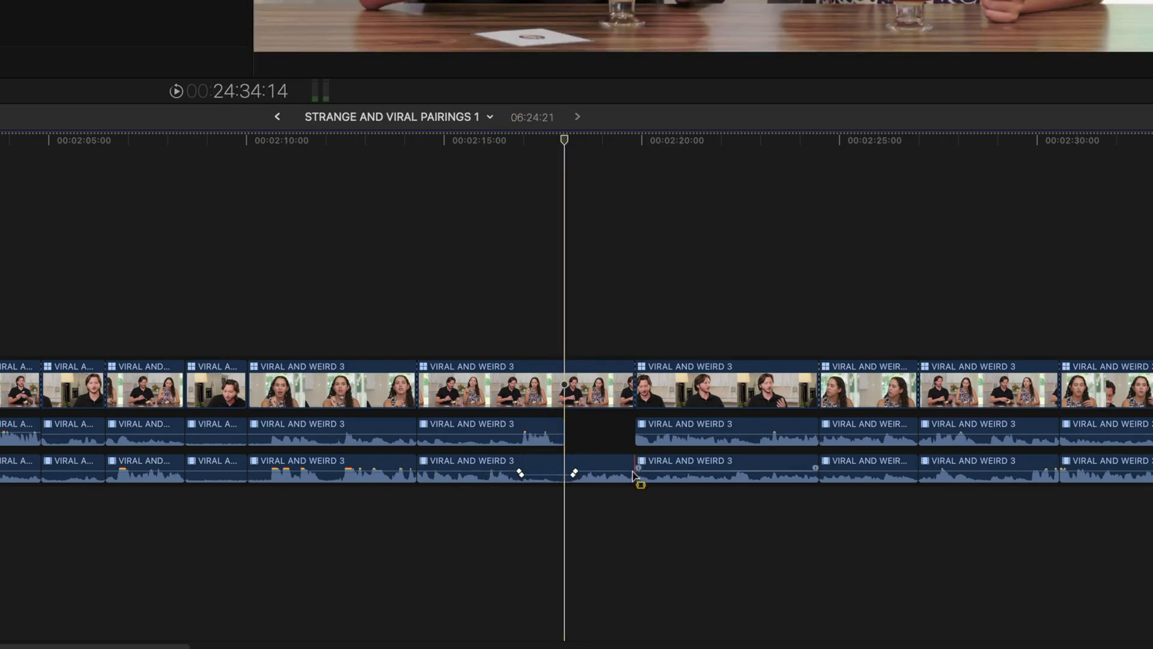
- Extend the lower channel's audio past the cut, overlapping the next clip's audio
drag(632, 478, 665, 475)
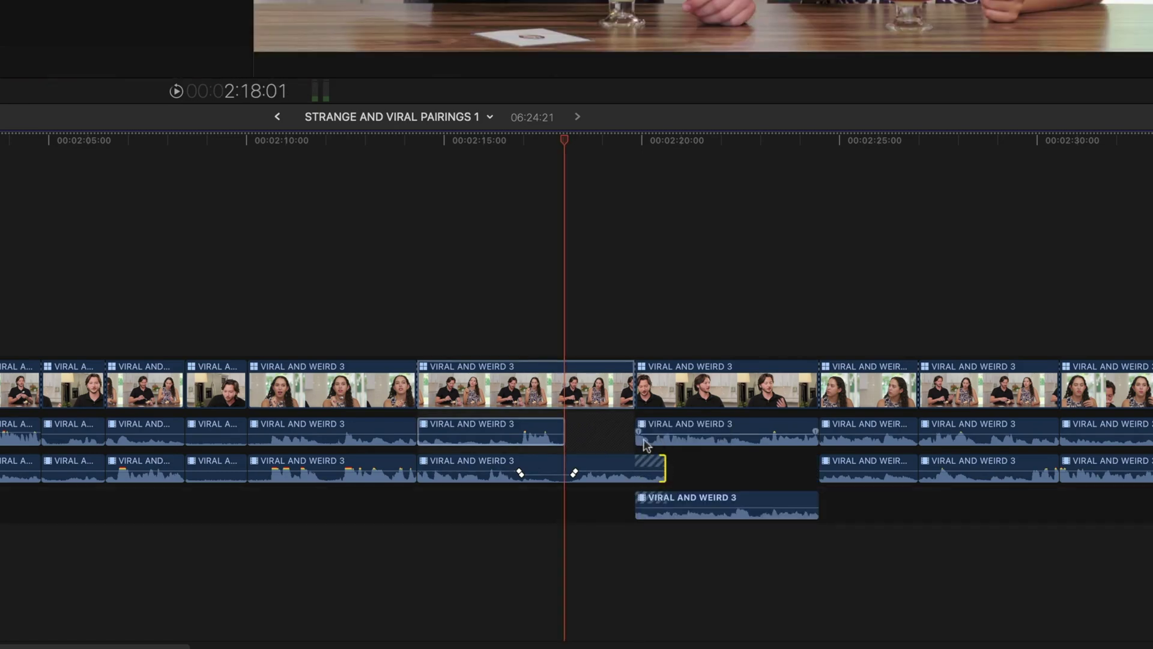
drag(824, 434, 797, 475)
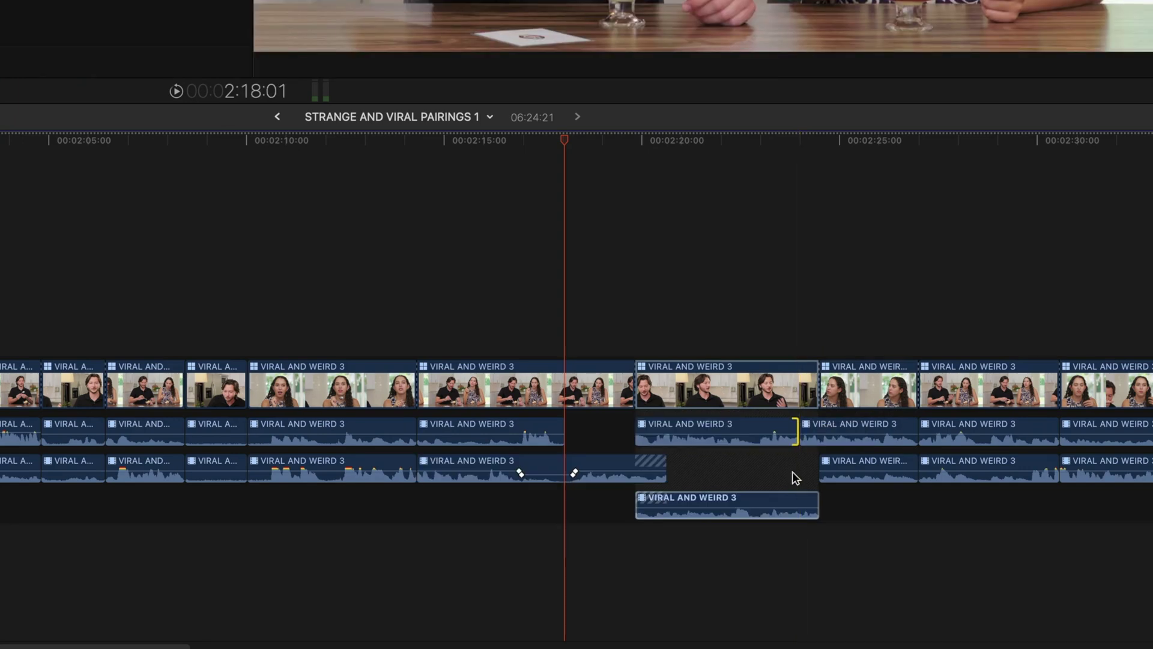
click(533, 144)
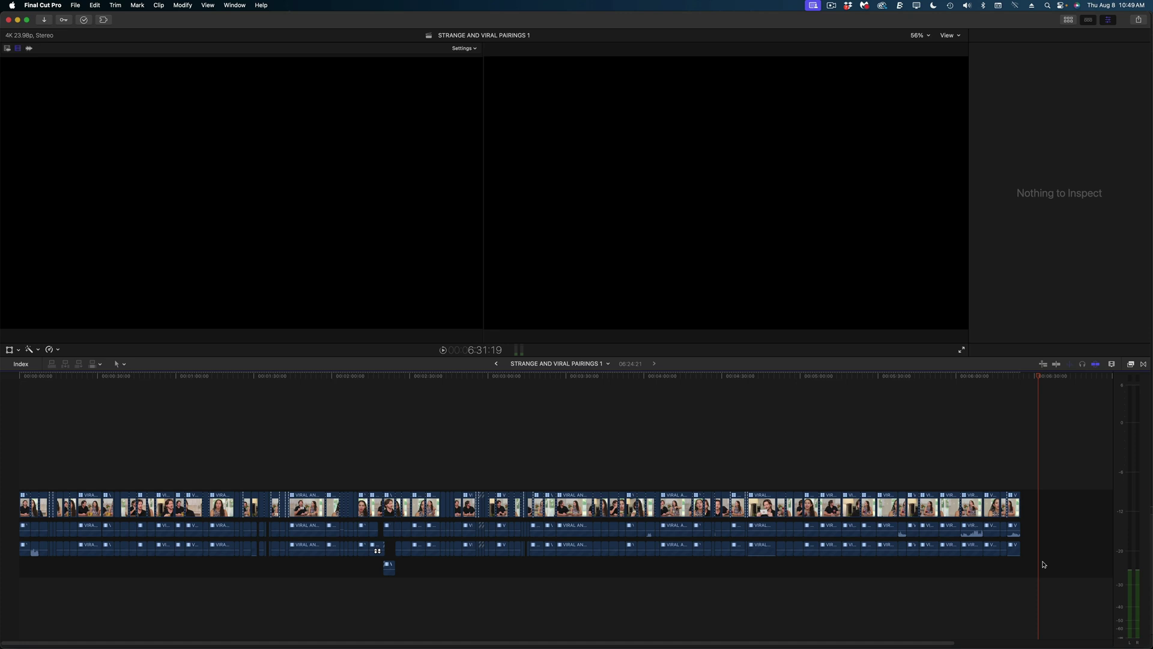
- Marquee-select the audio of all 96 clips across the timeline for audio settings
drag(980, 550, 728, 551)
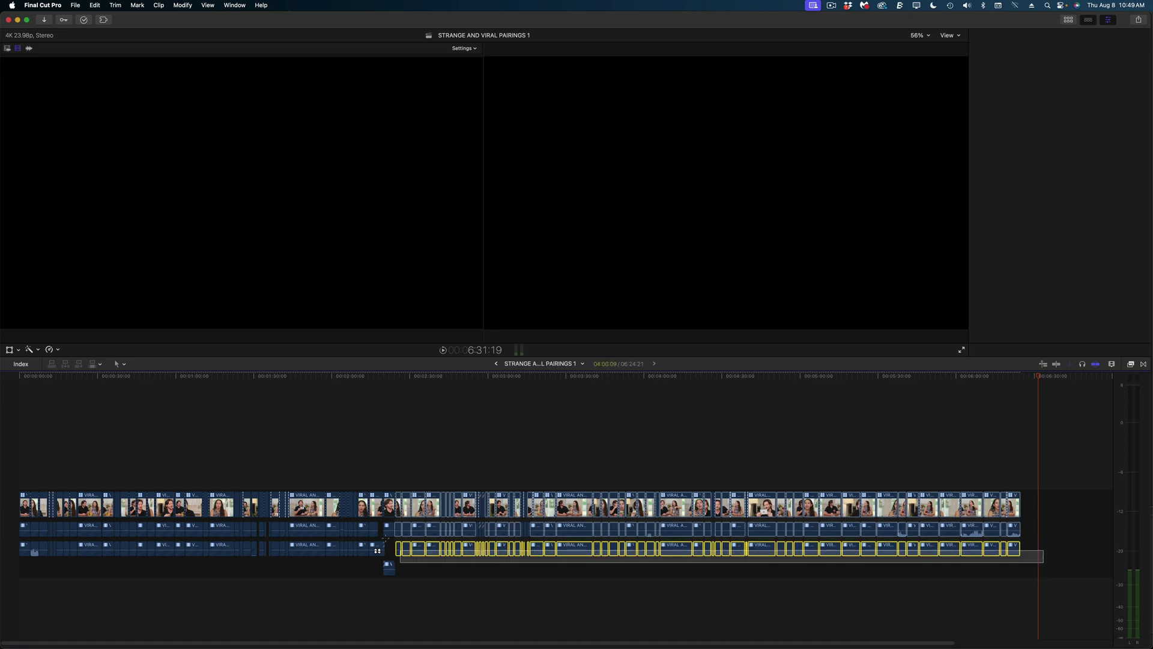
drag(301, 530, 18, 525)
click(1108, 20)
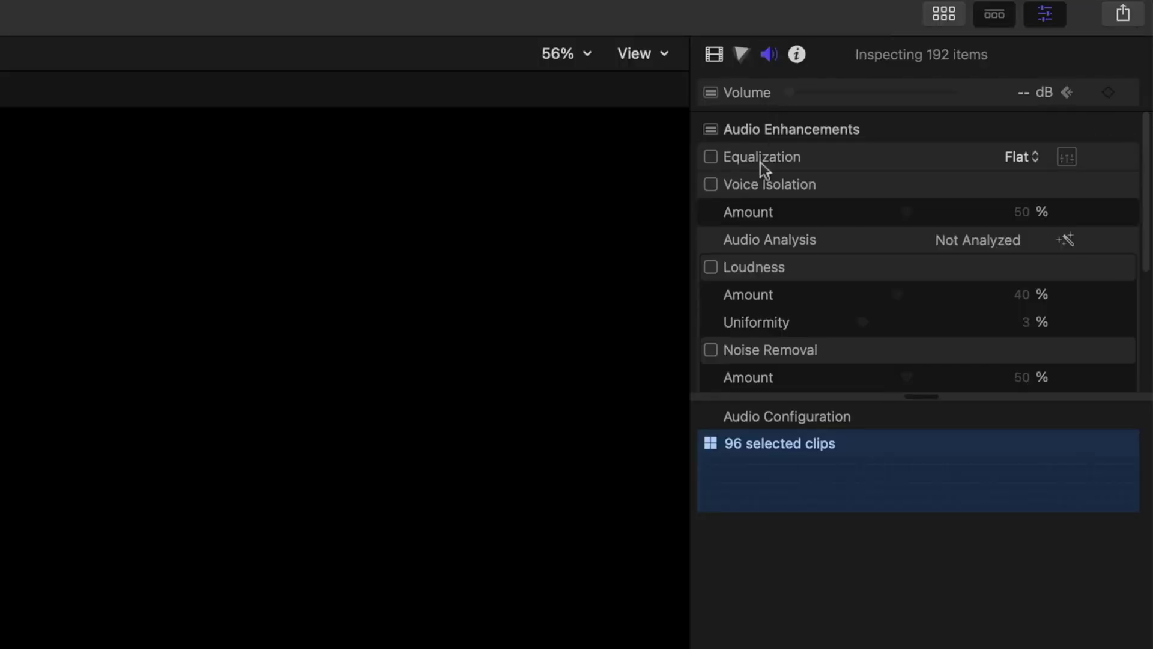